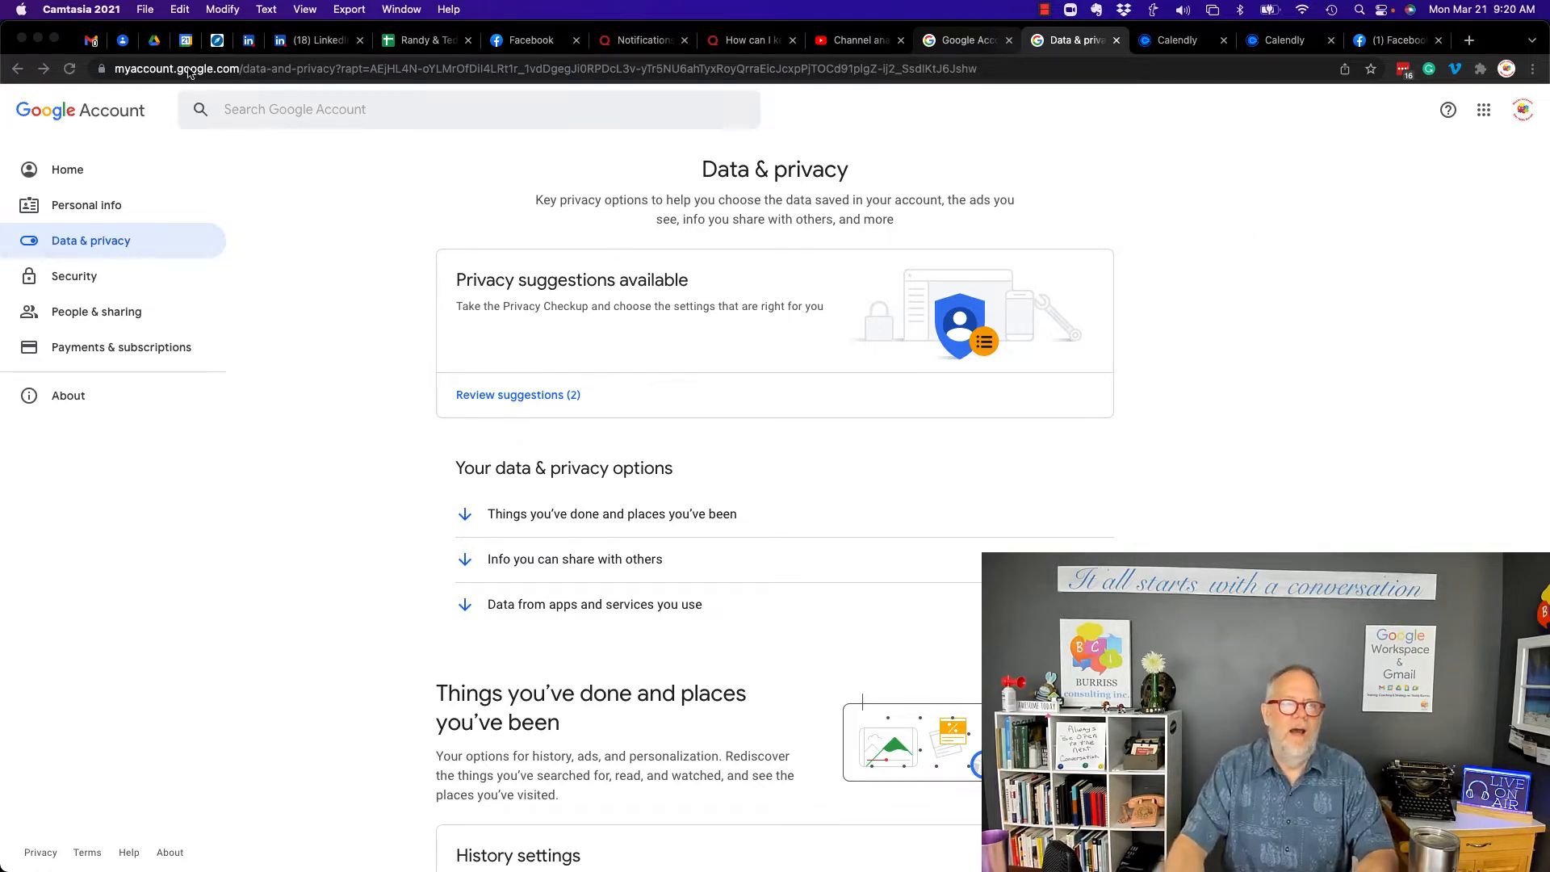
Search the Google Account help for "branded account" and open the Manage your Brand Account article.
click(349, 114)
click(323, 103)
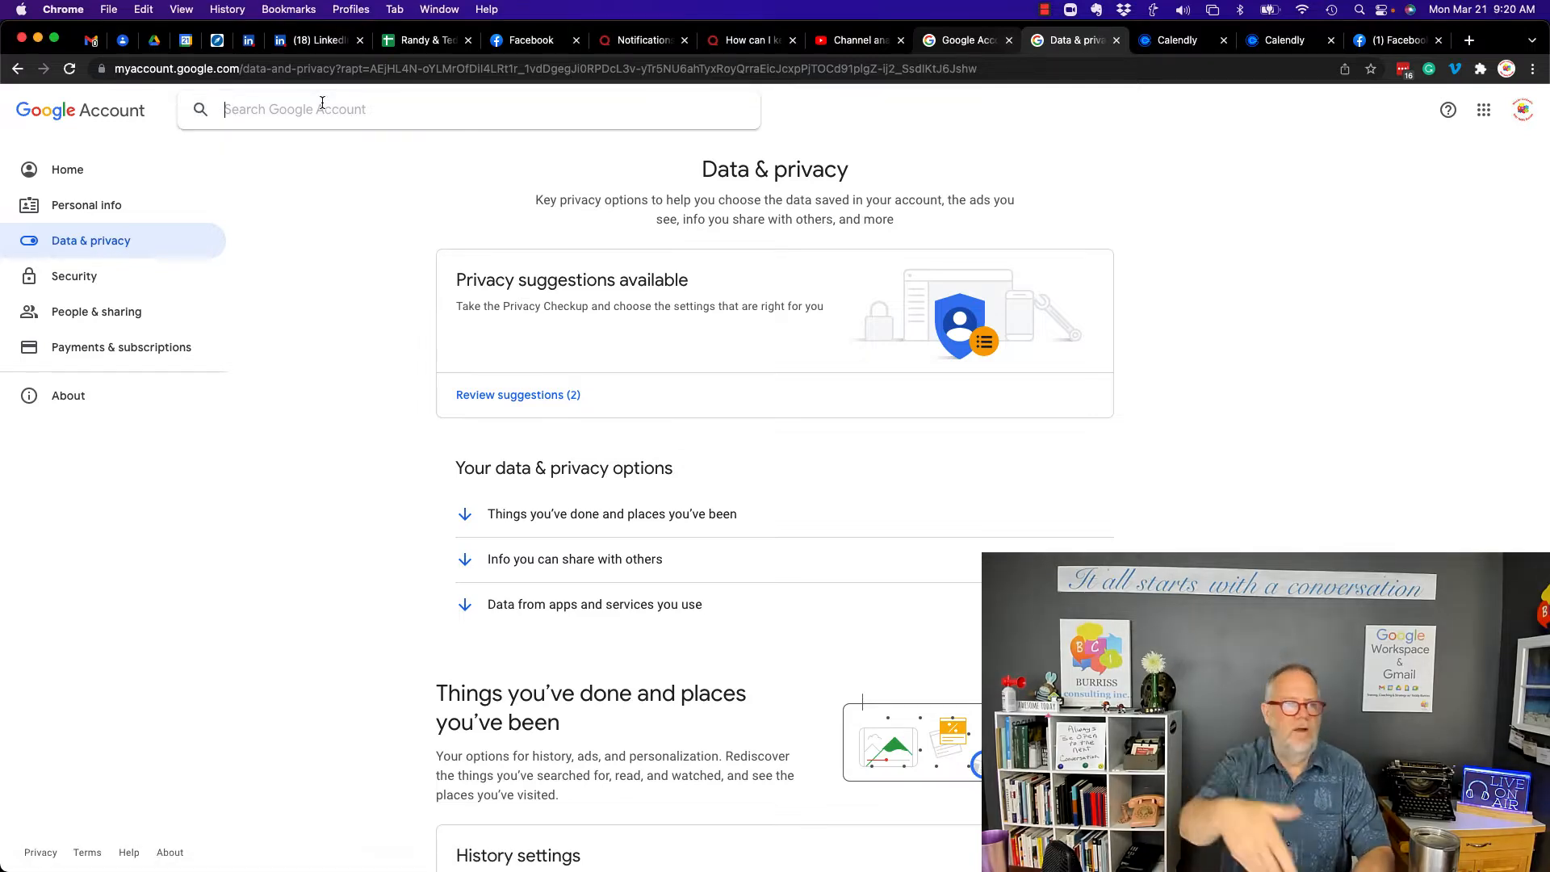
text(brand)
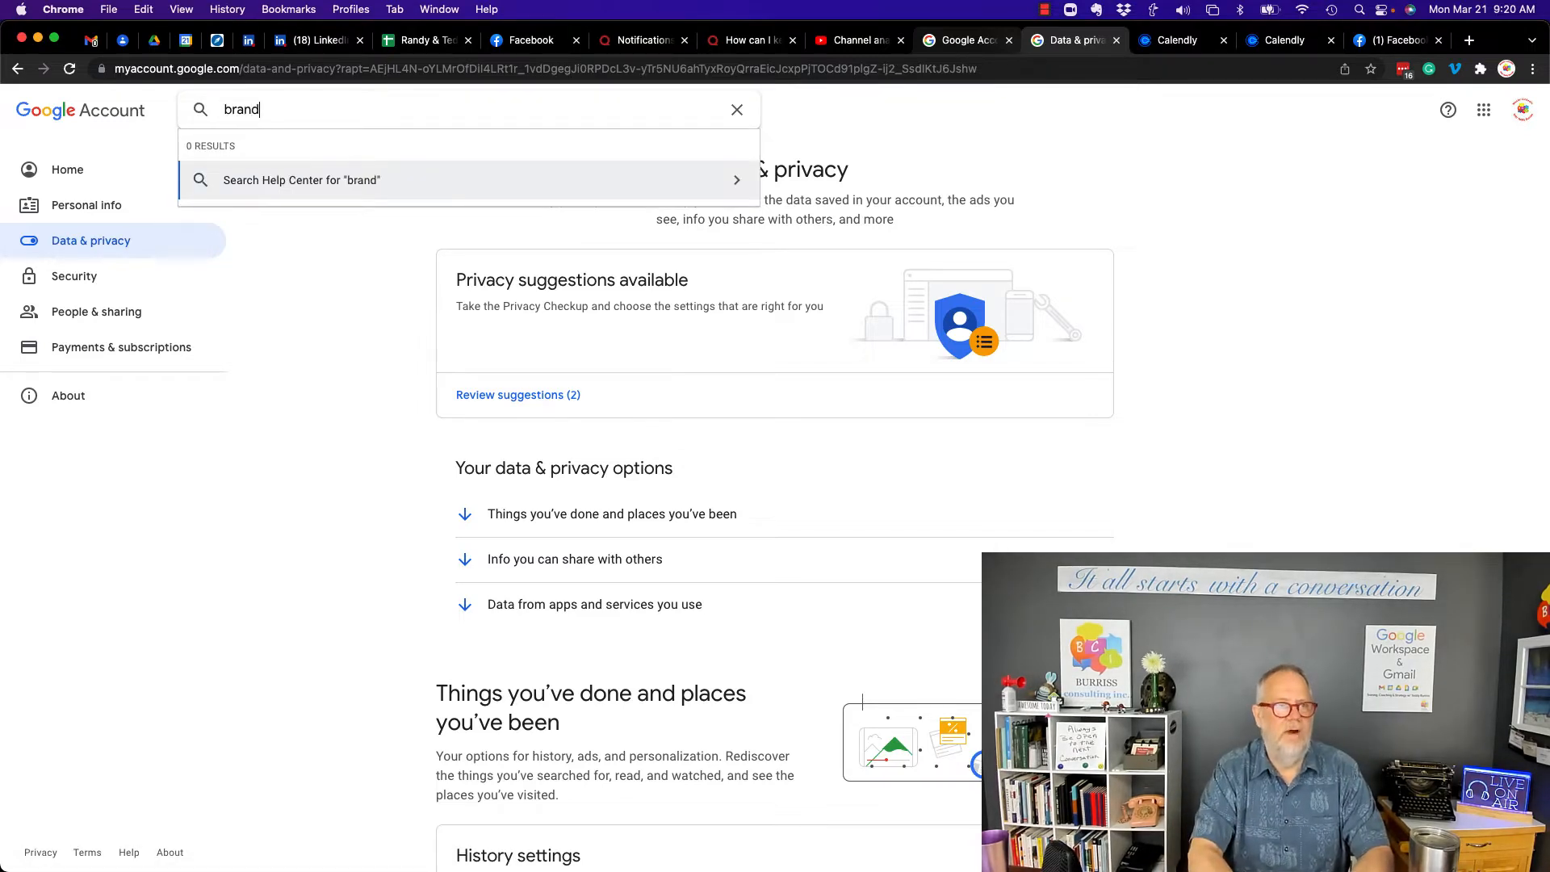
text(ed account)
key(Return)
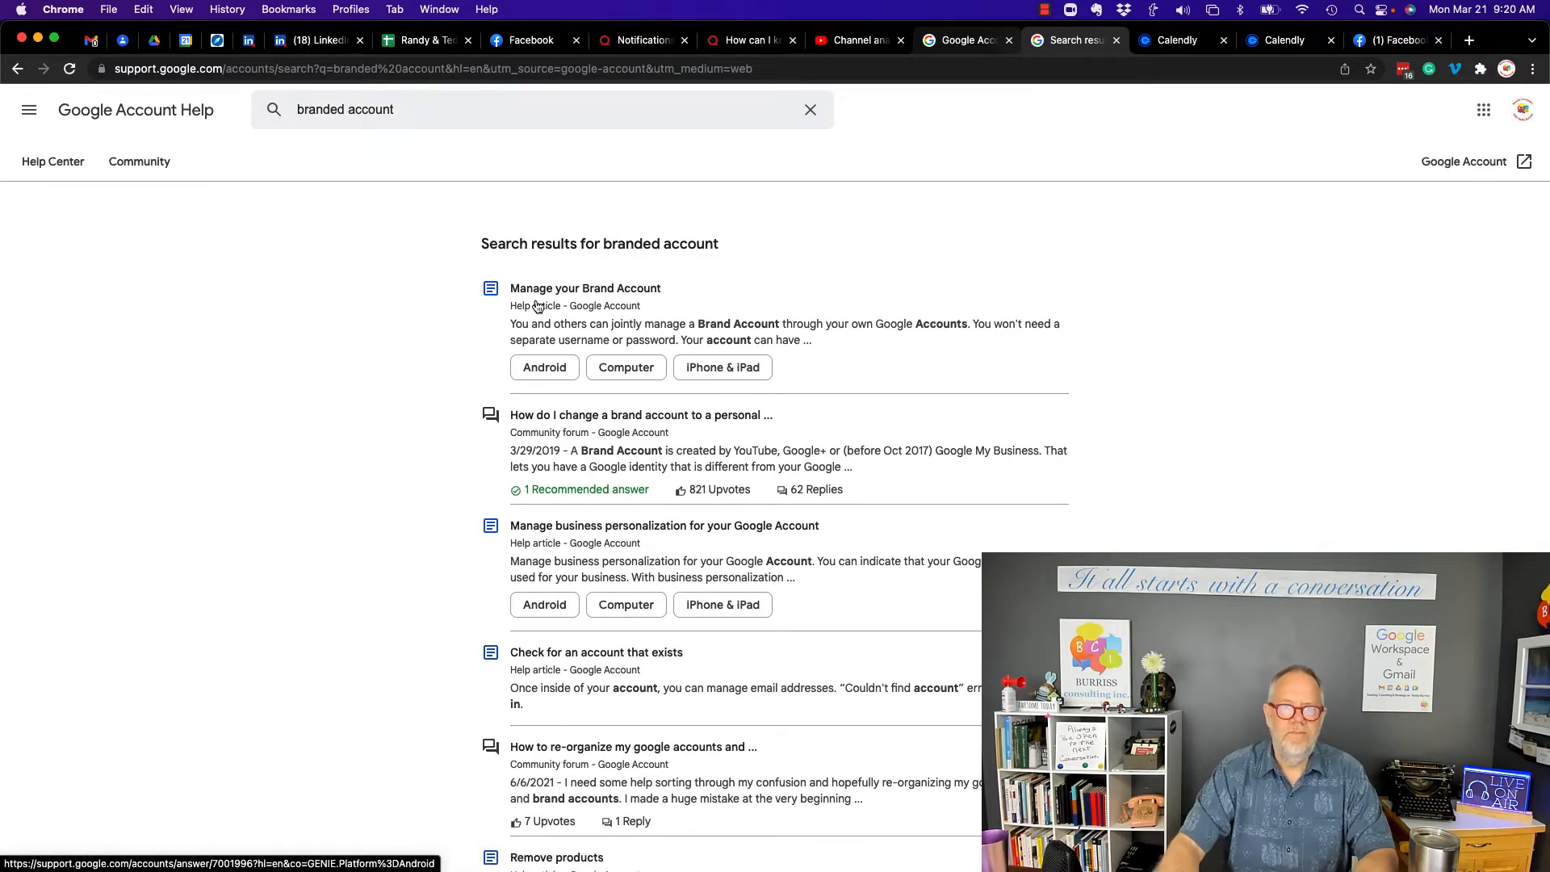
click(630, 292)
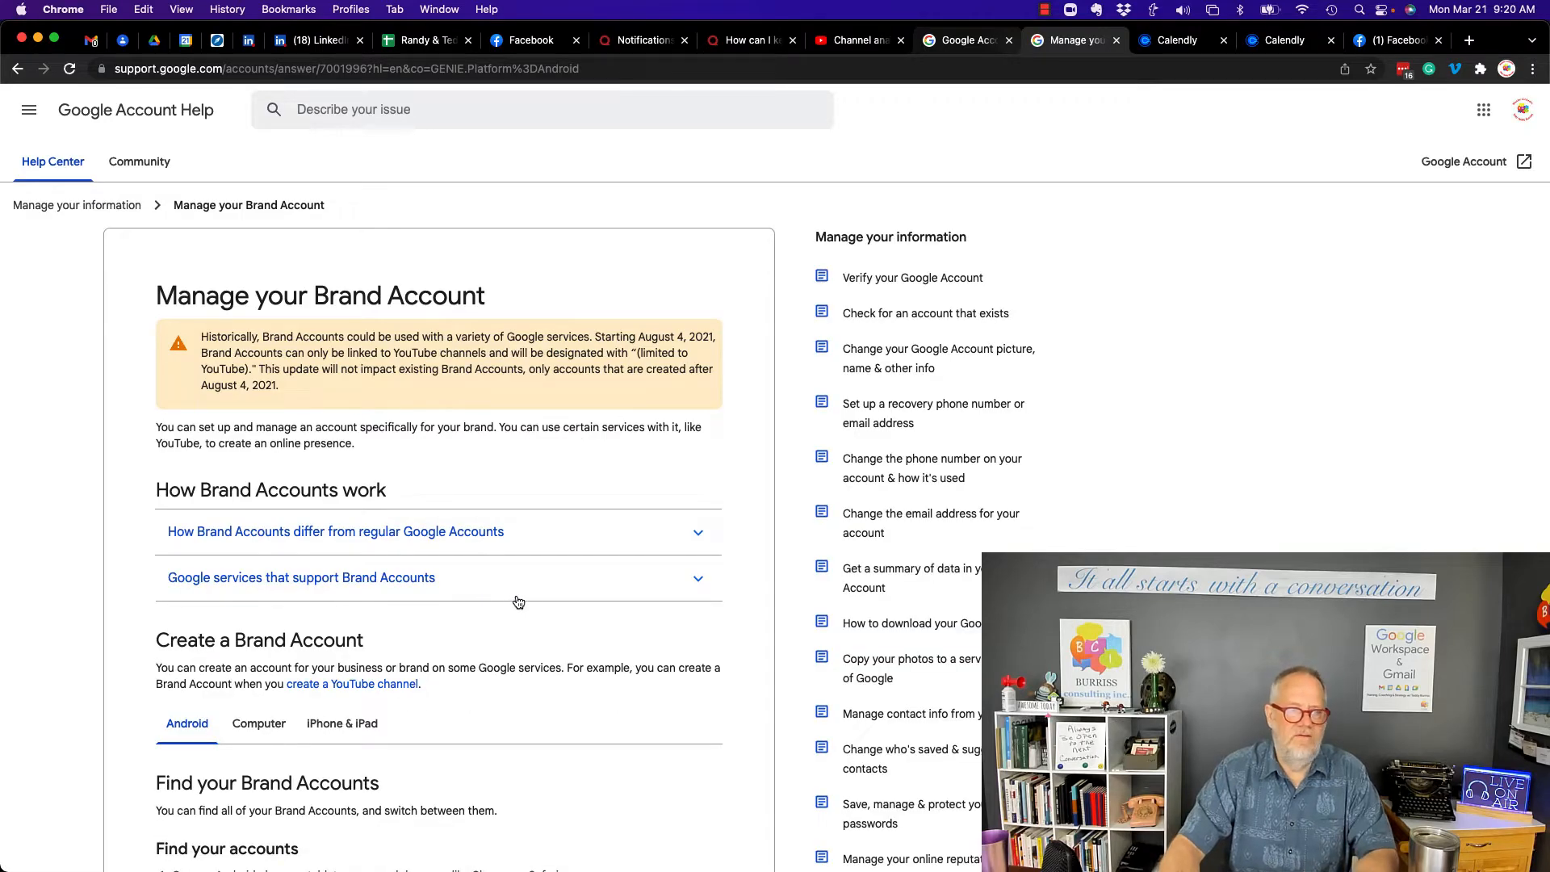
Go from the help article to the Brand Accounts section and open the details of the BCI Gmail Education account.
scroll(512, 602, down, 1)
scroll(512, 602, down, 3)
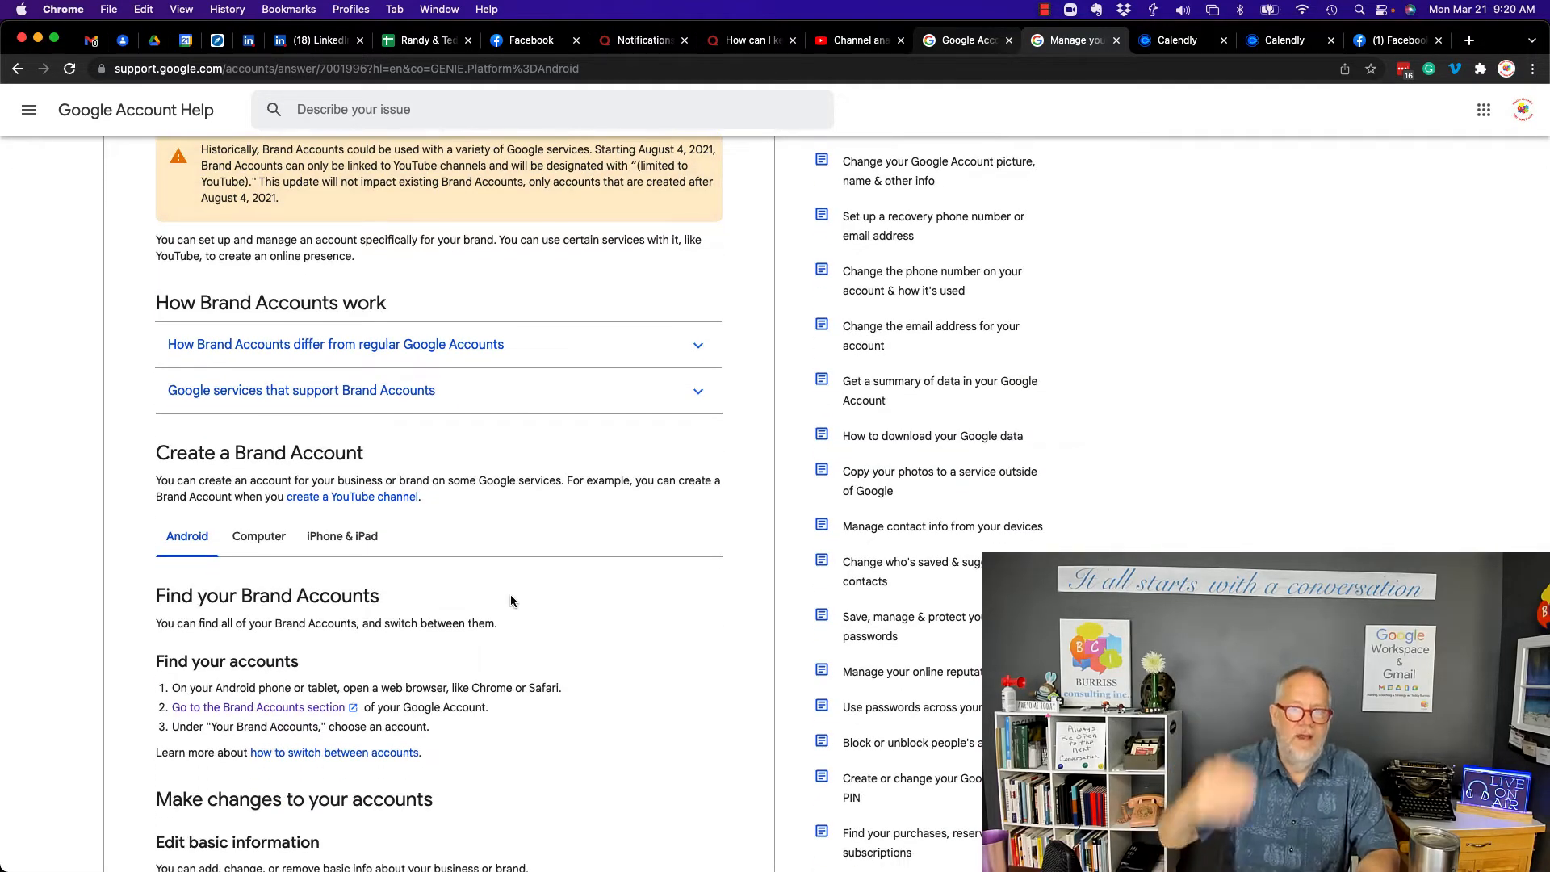
scroll(511, 596, down, 4)
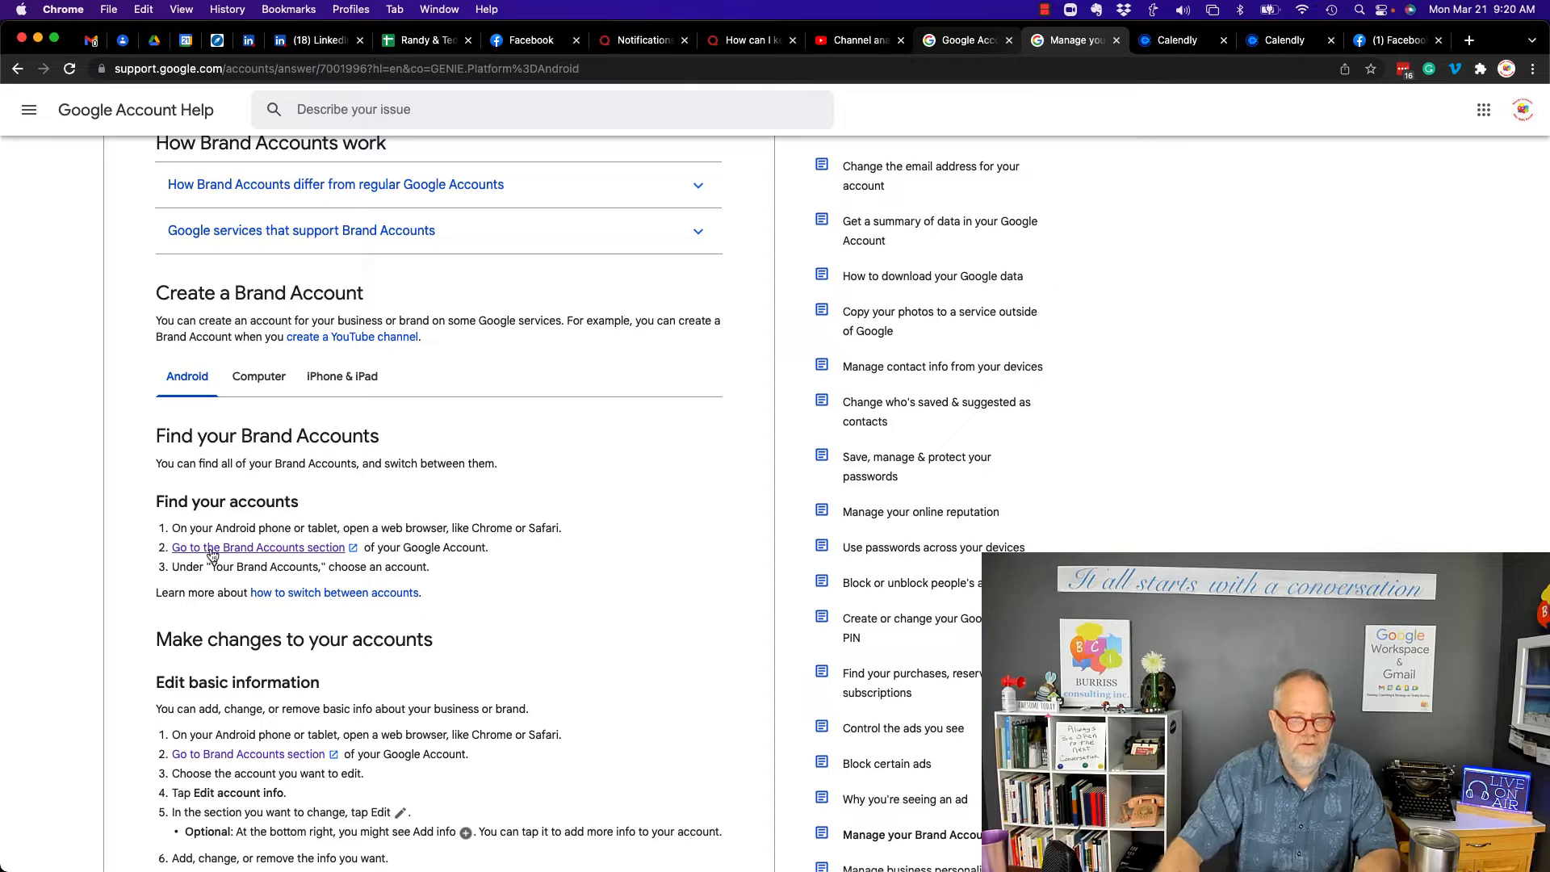
click(323, 553)
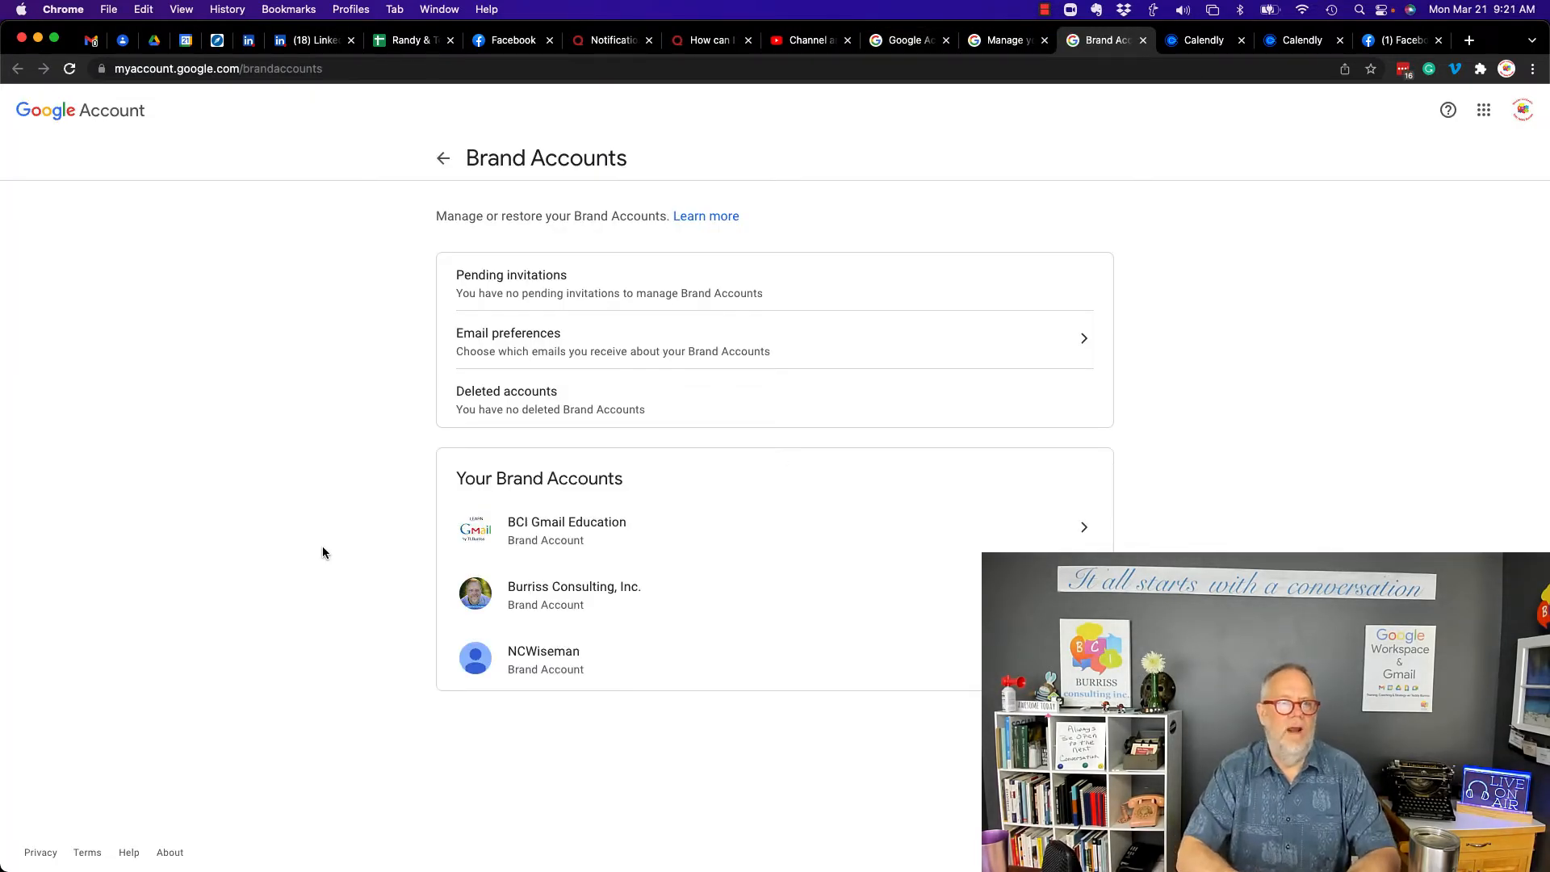
click(442, 163)
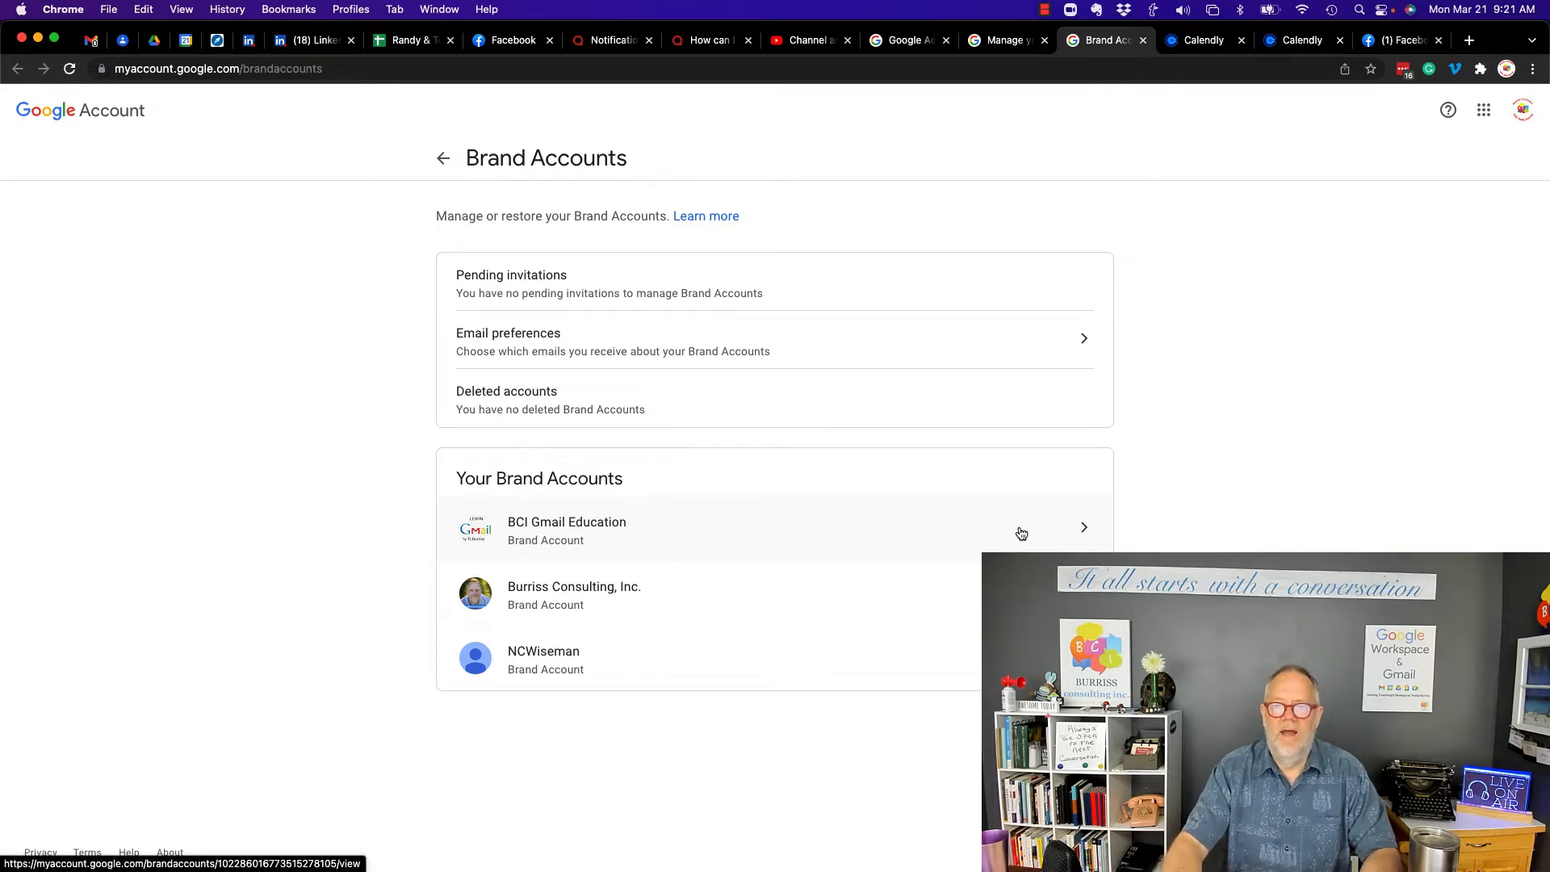
click(1046, 533)
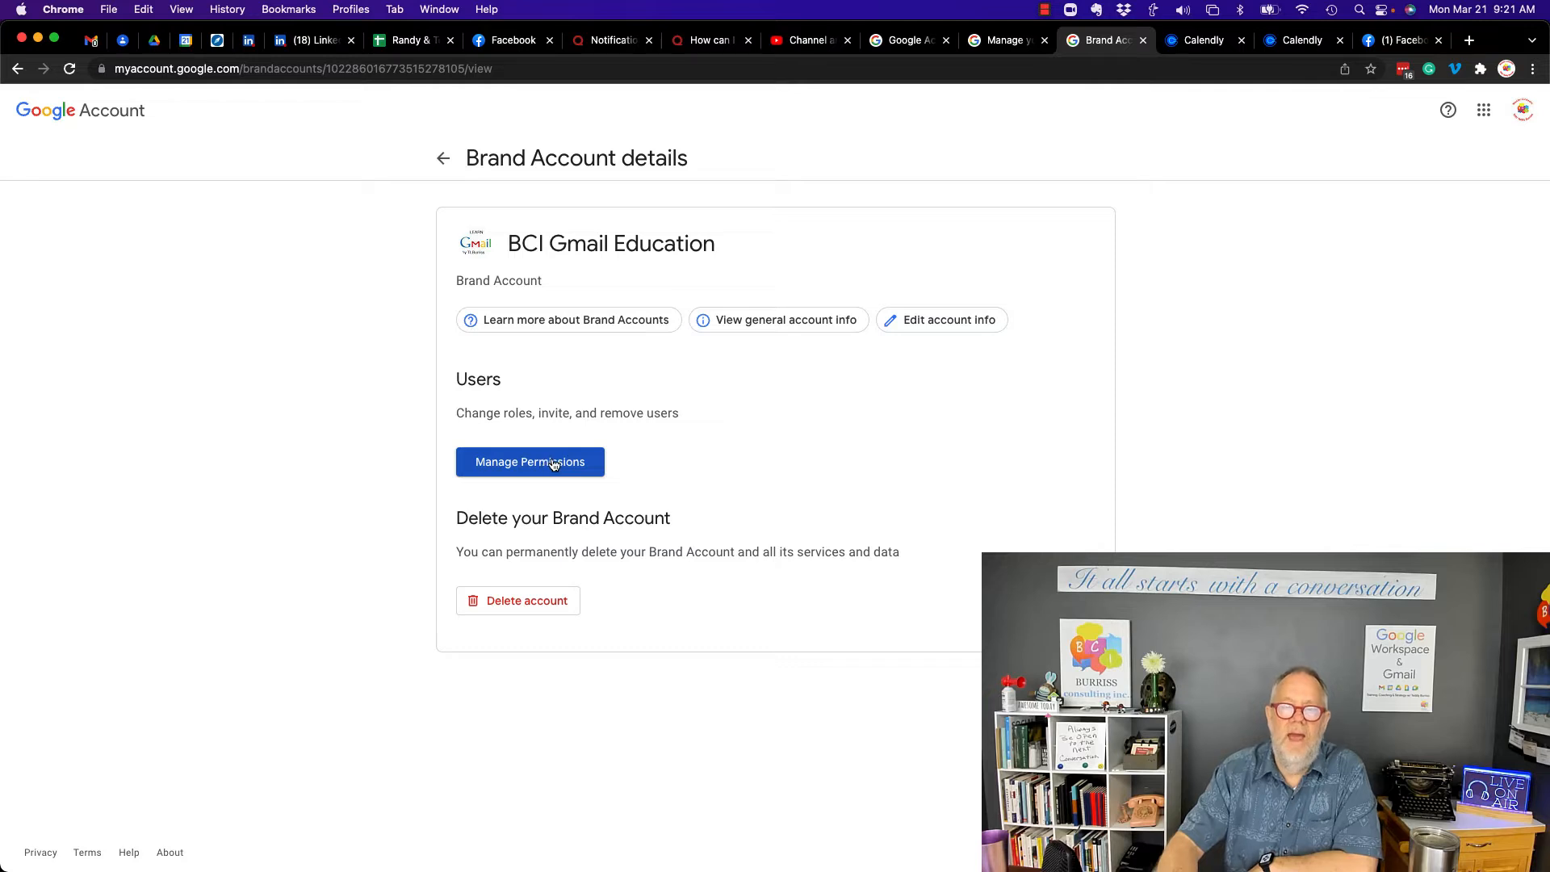
drag(472, 413, 698, 414)
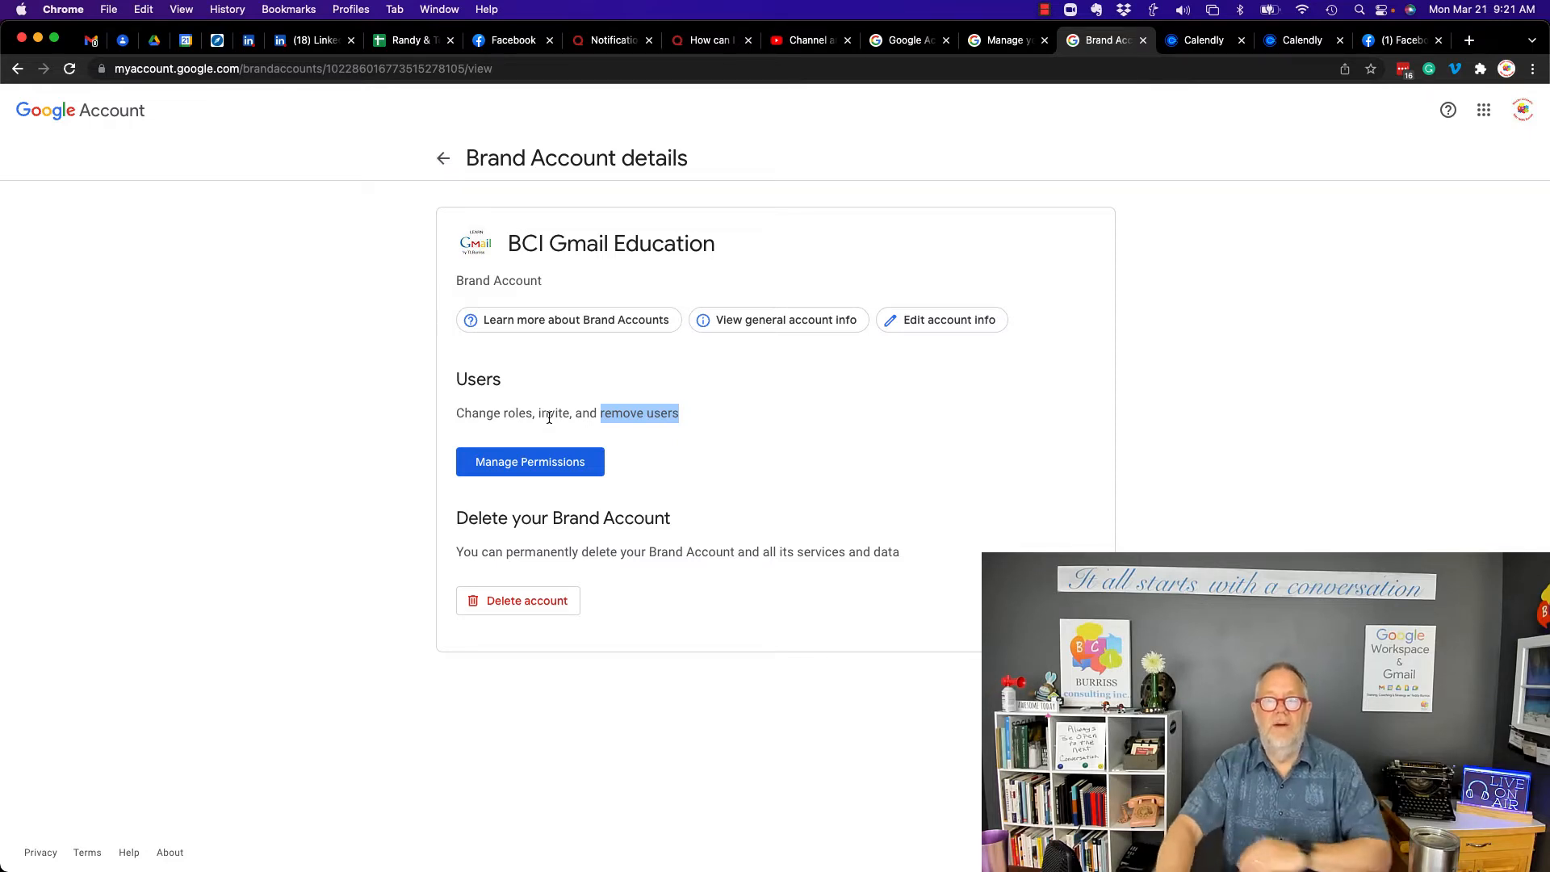
Review the profile info that can be edited for BCI Gmail Education, and return to the Brand Account details.
click(925, 323)
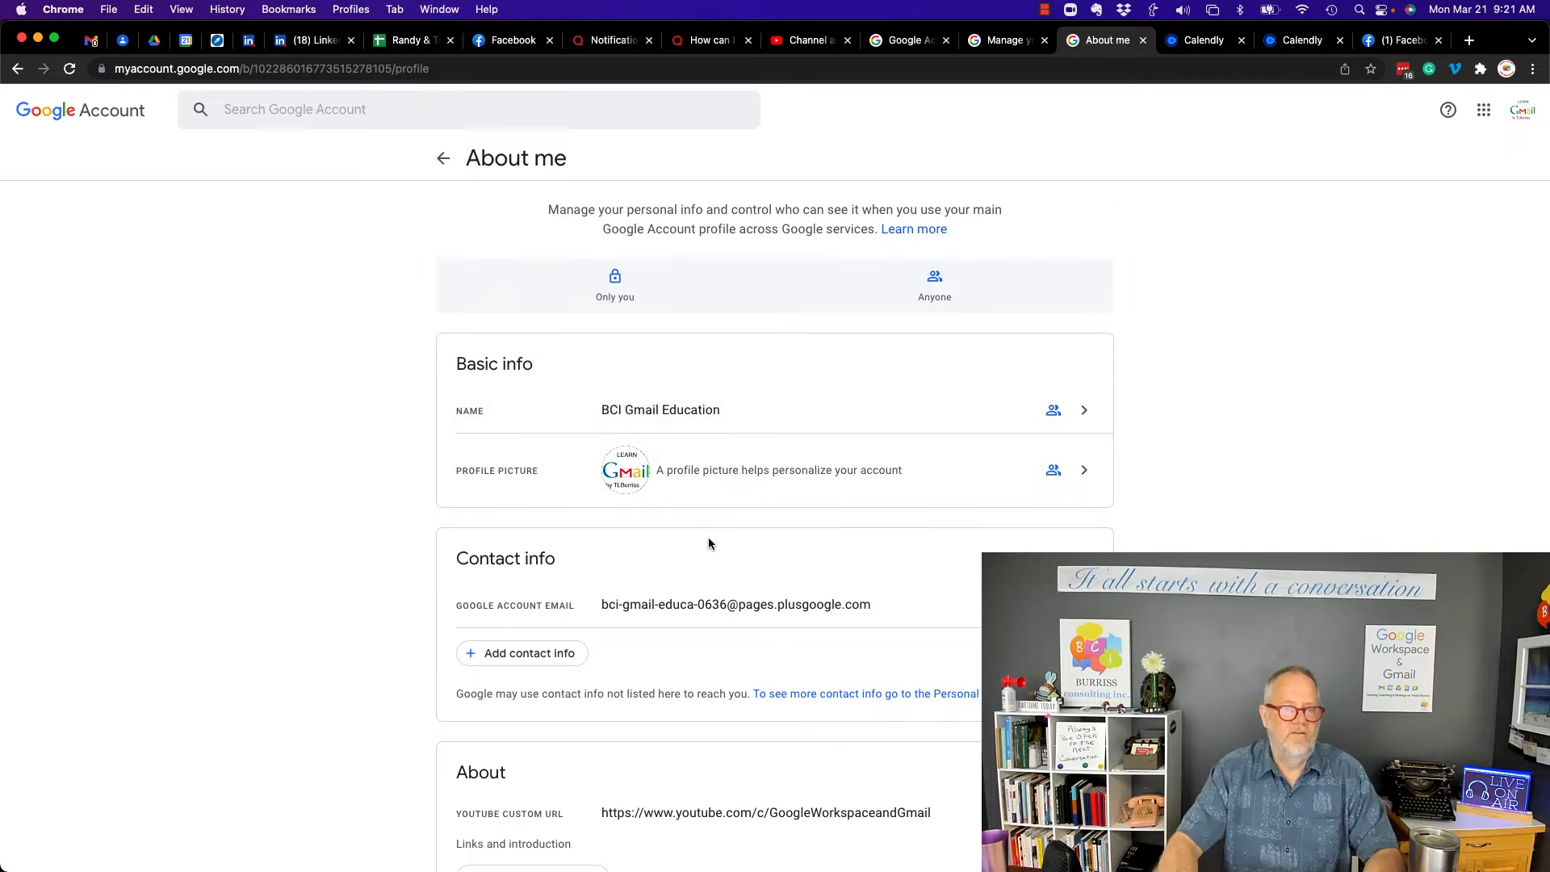
scroll(709, 544, down, 2)
scroll(709, 544, up, 3)
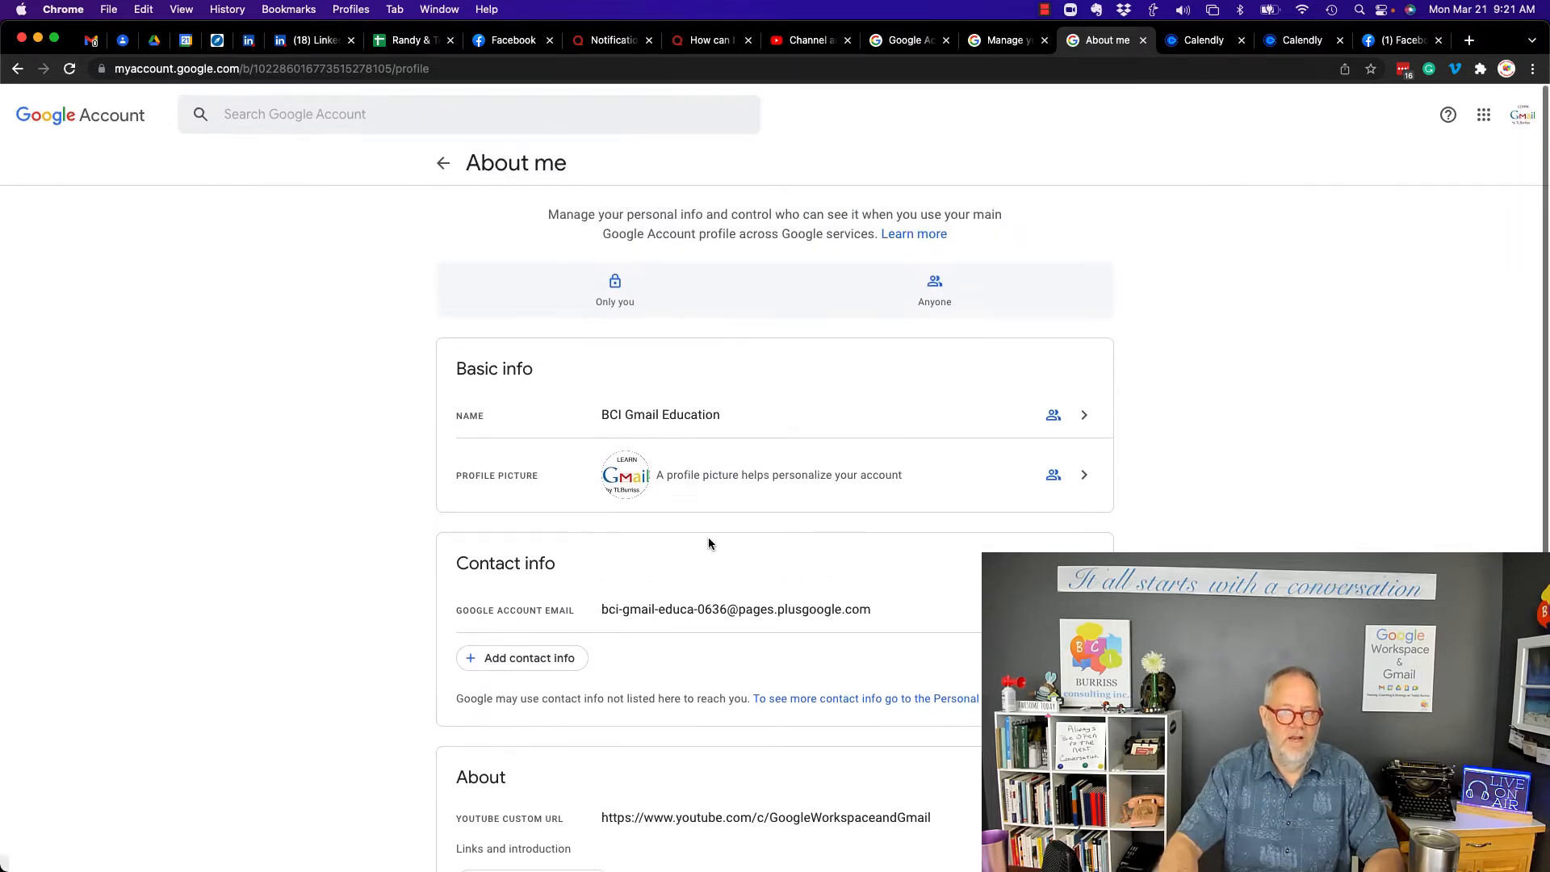
scroll(709, 544, down, 1)
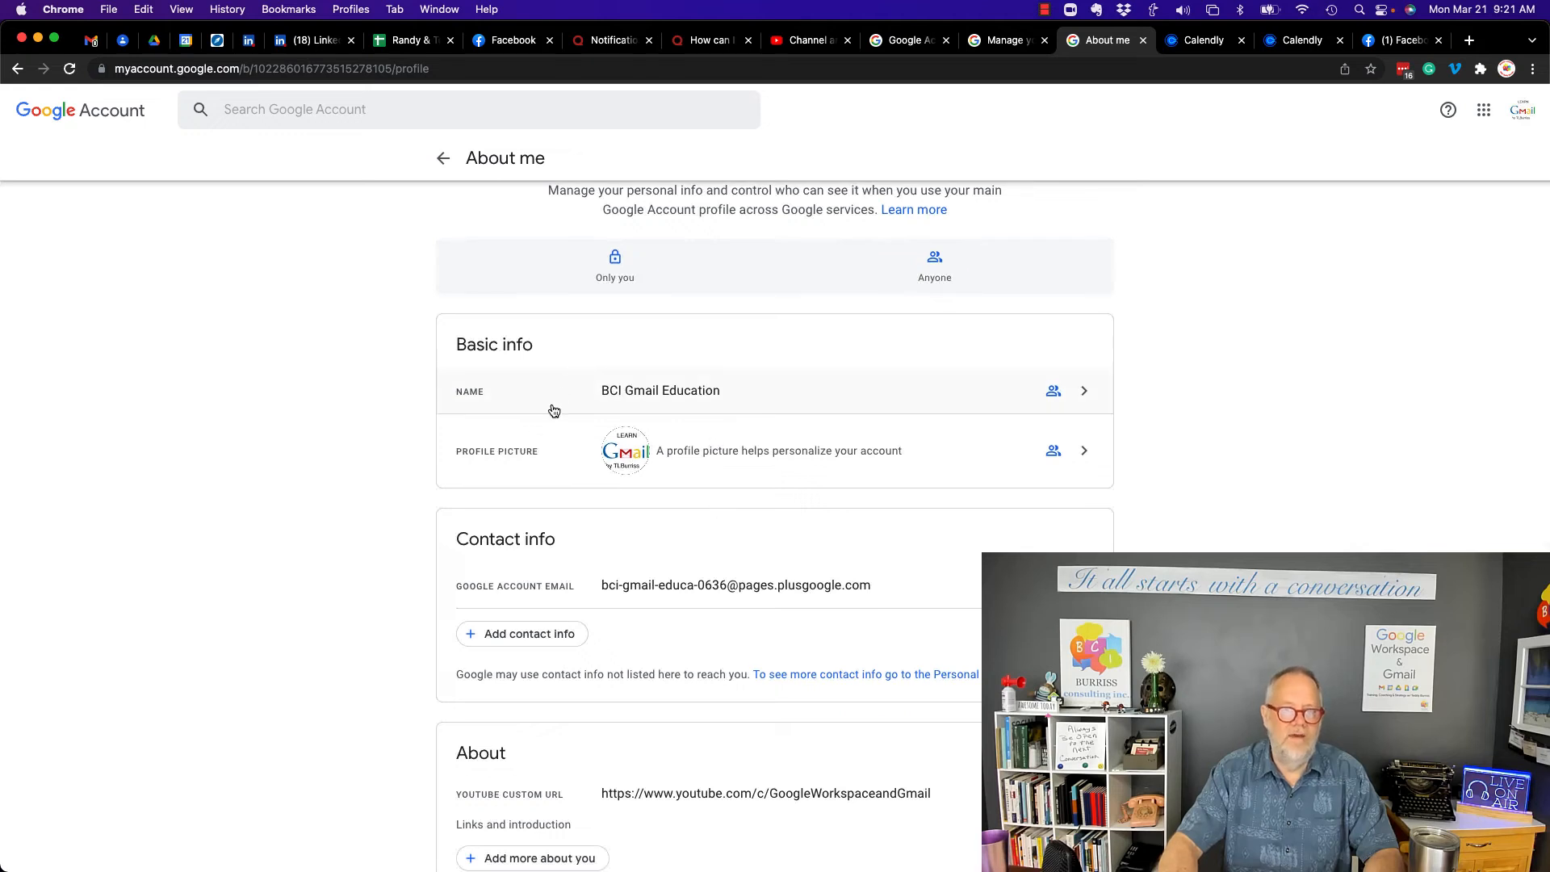
scroll(536, 398, left, 5)
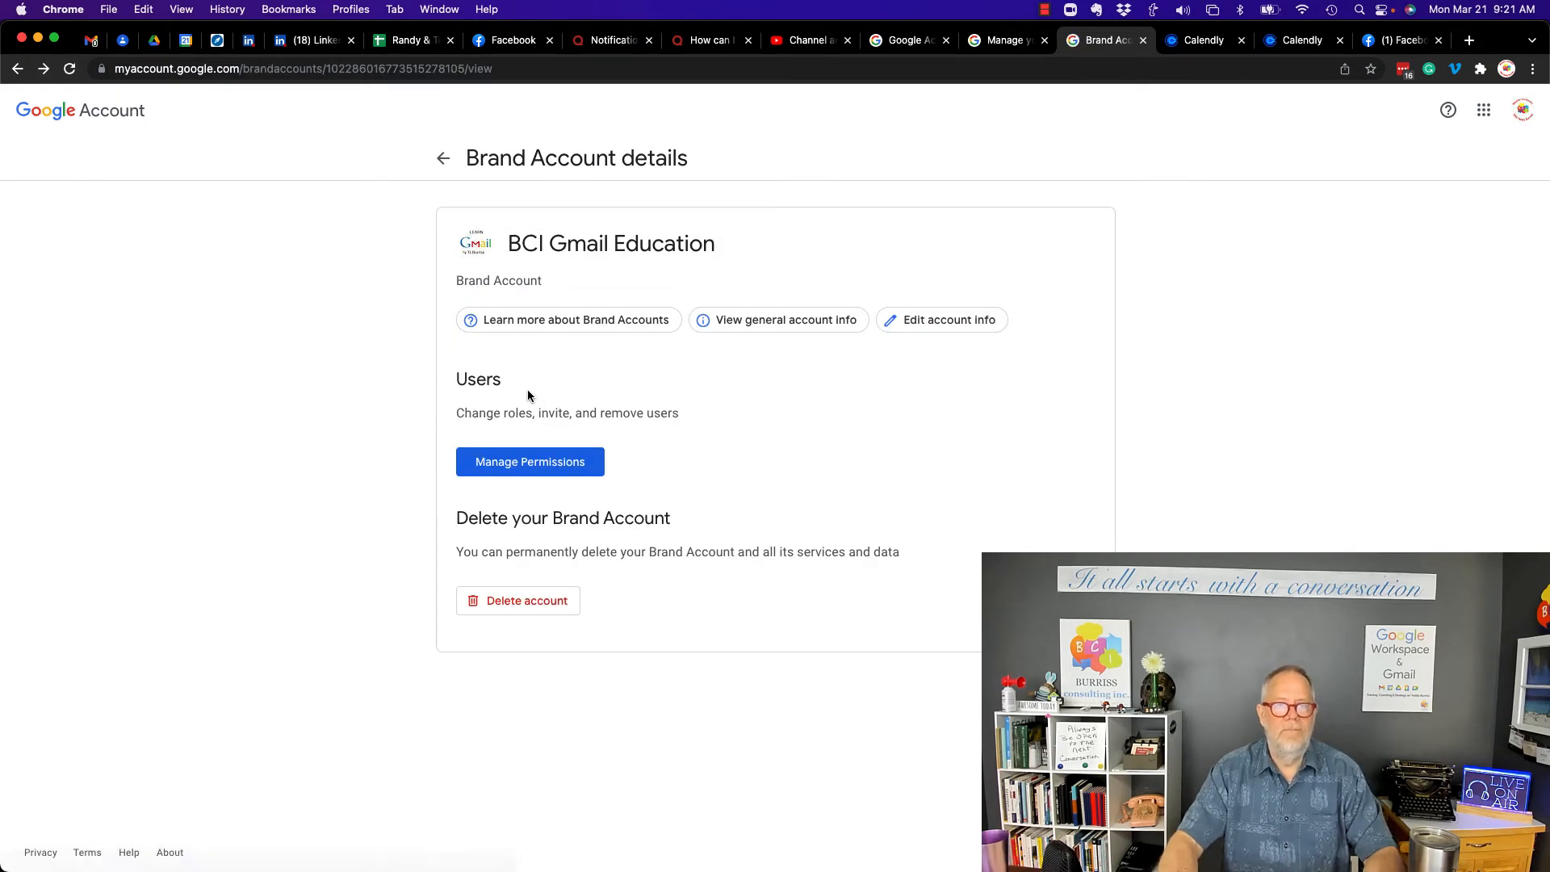
Confirm the sign-in with the account password and open permission management for BCI Gmail Education.
click(530, 469)
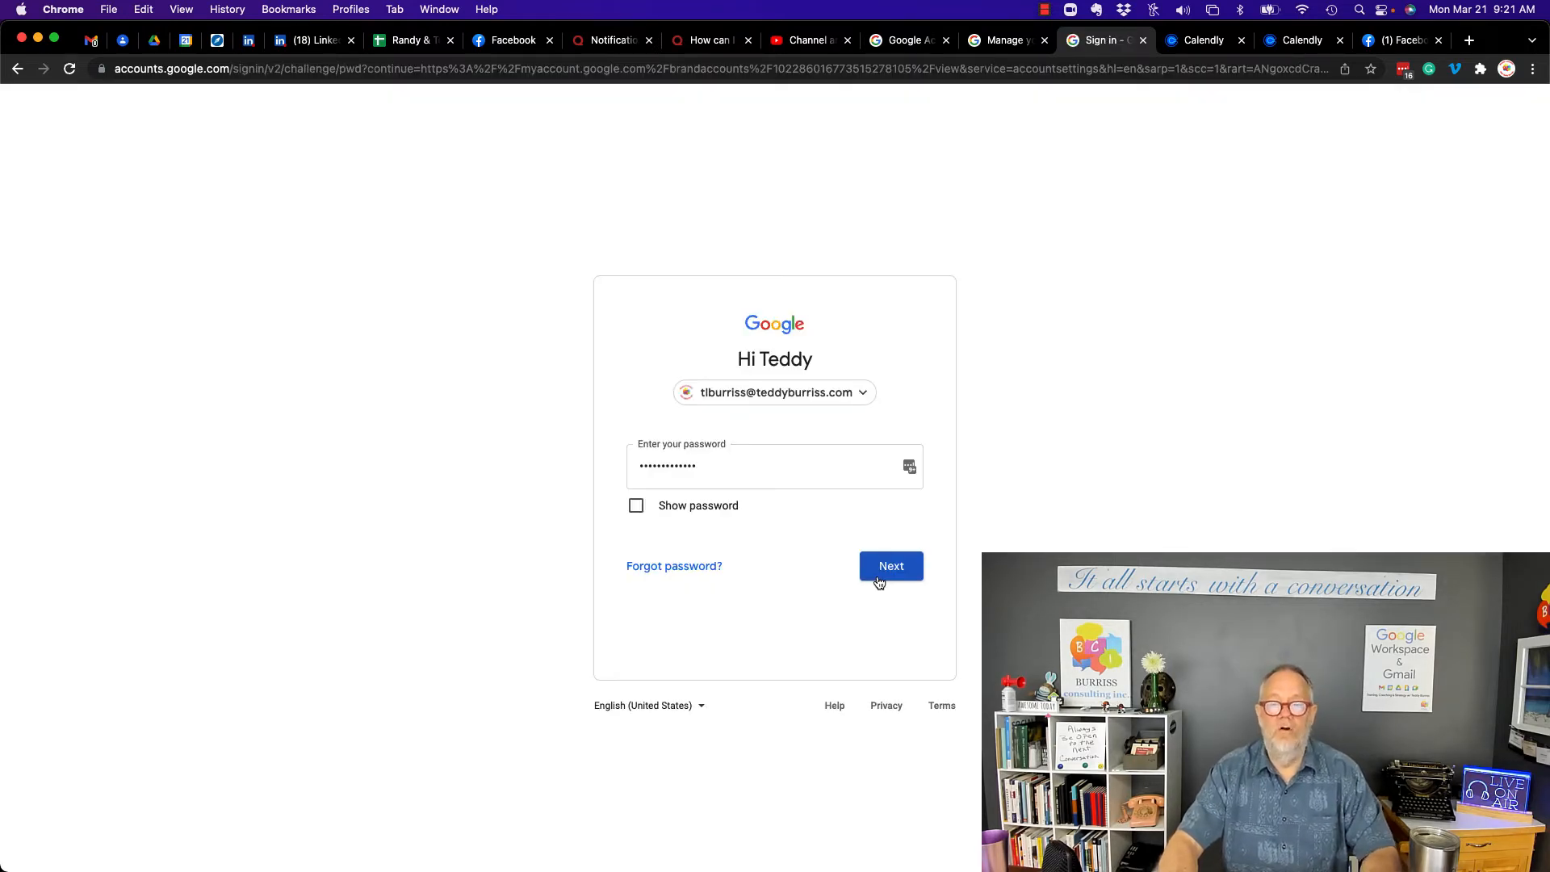
click(879, 582)
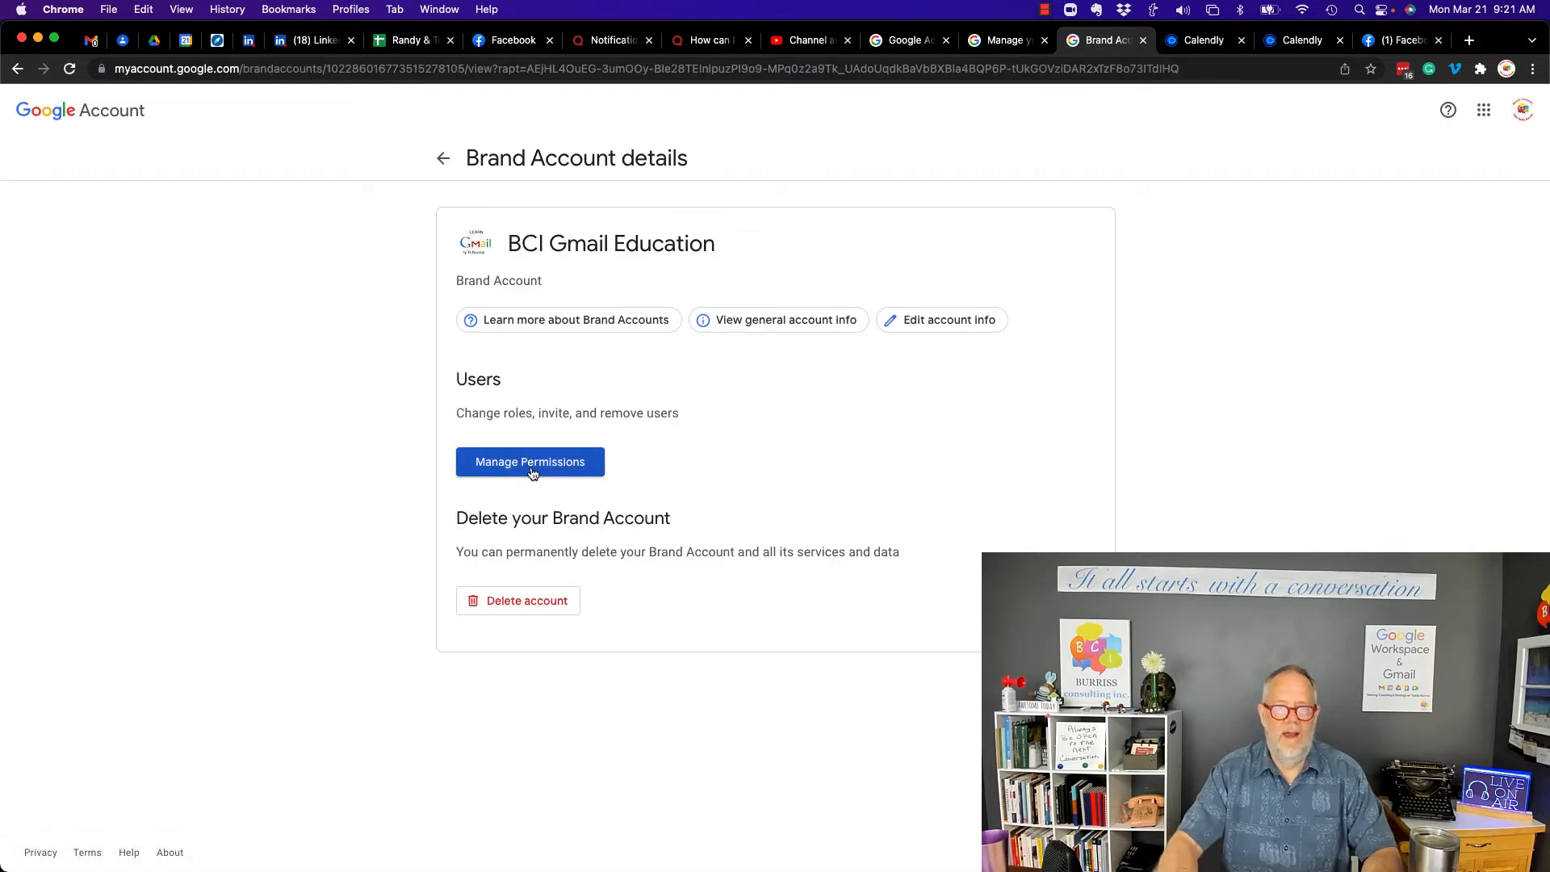
click(533, 473)
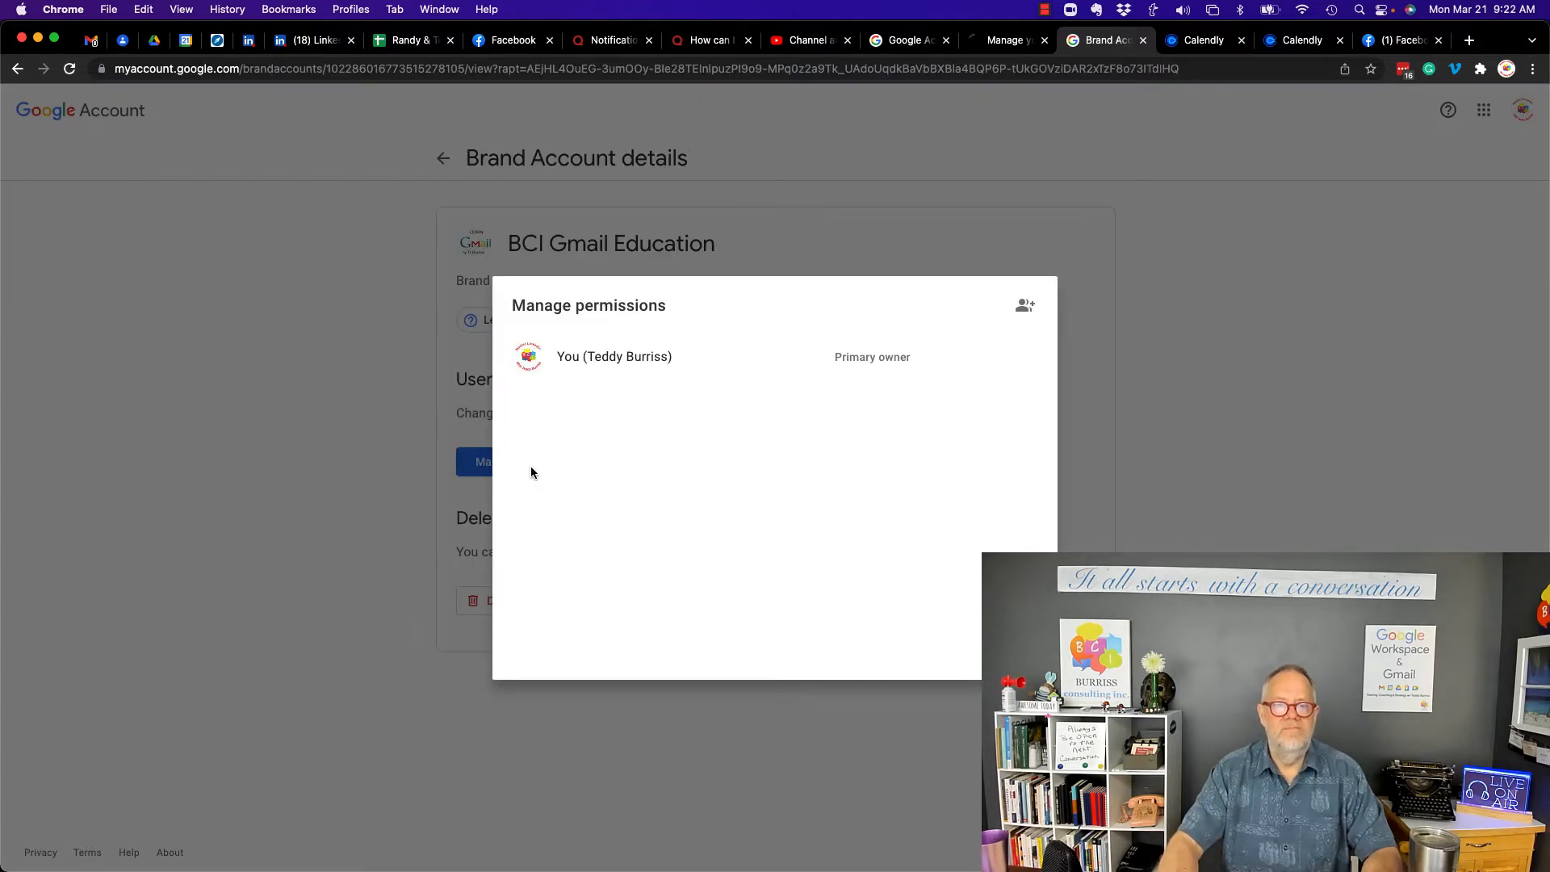
Start adding BCI Testing as a new user of the Brand Account and bring up the available roles.
click(1023, 308)
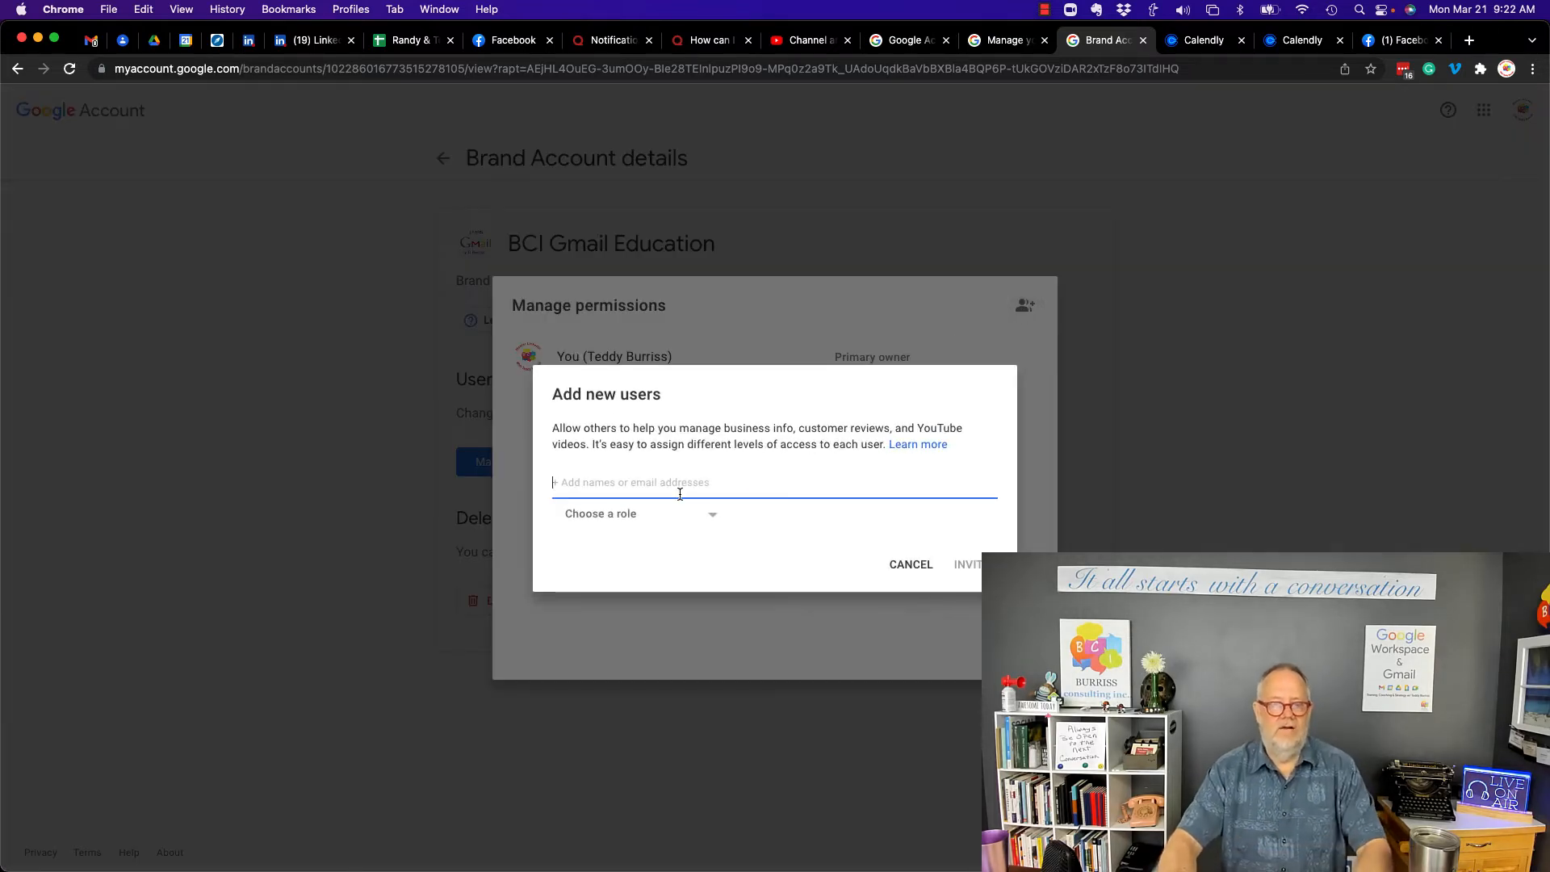
text(Teddy)
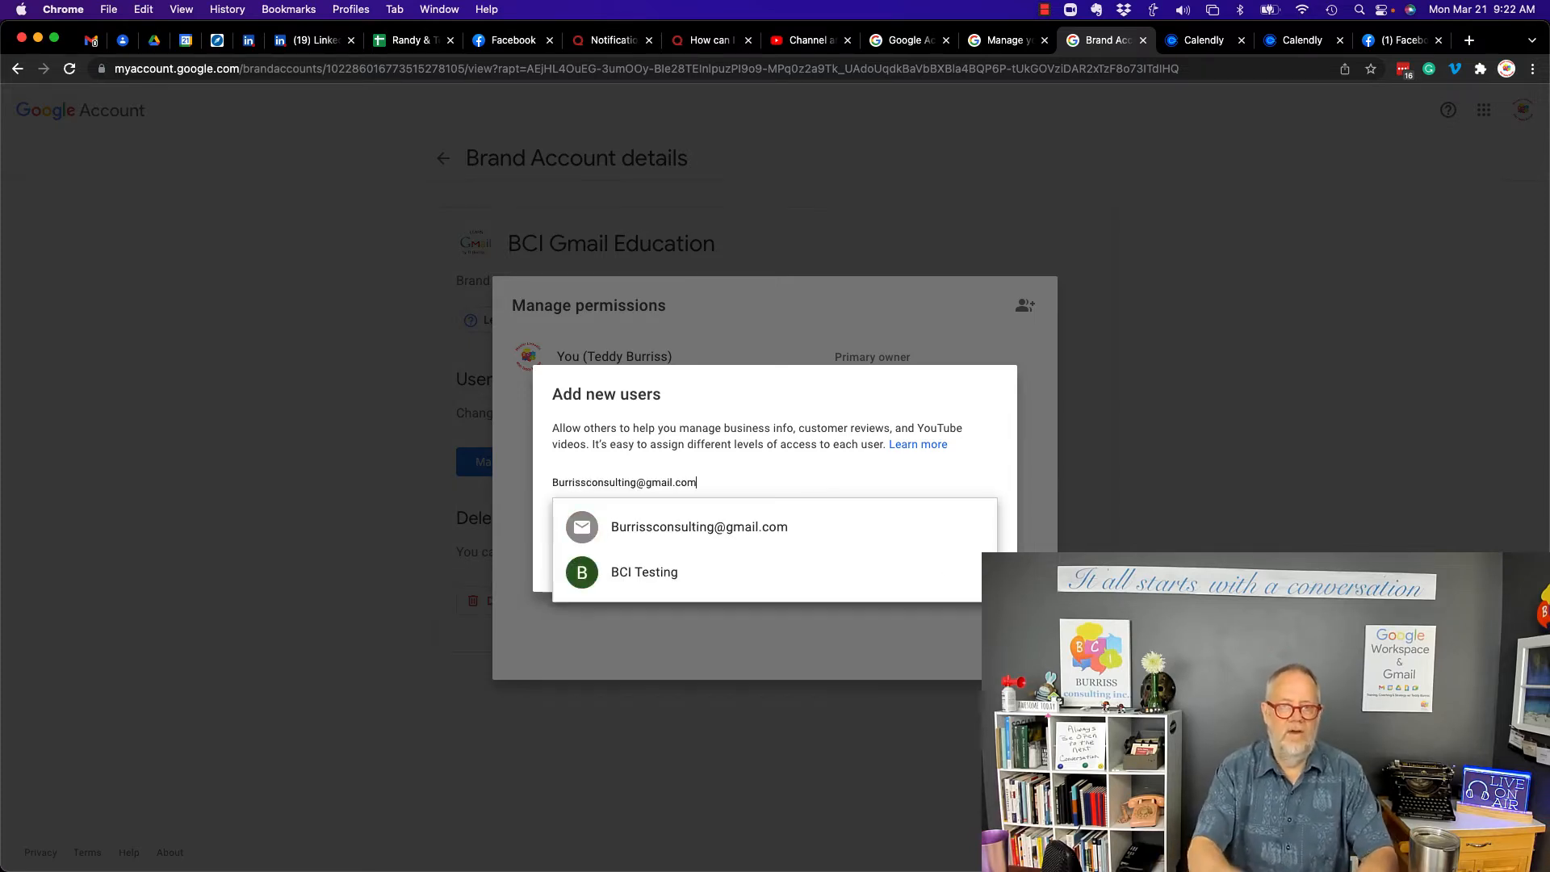
click(592, 572)
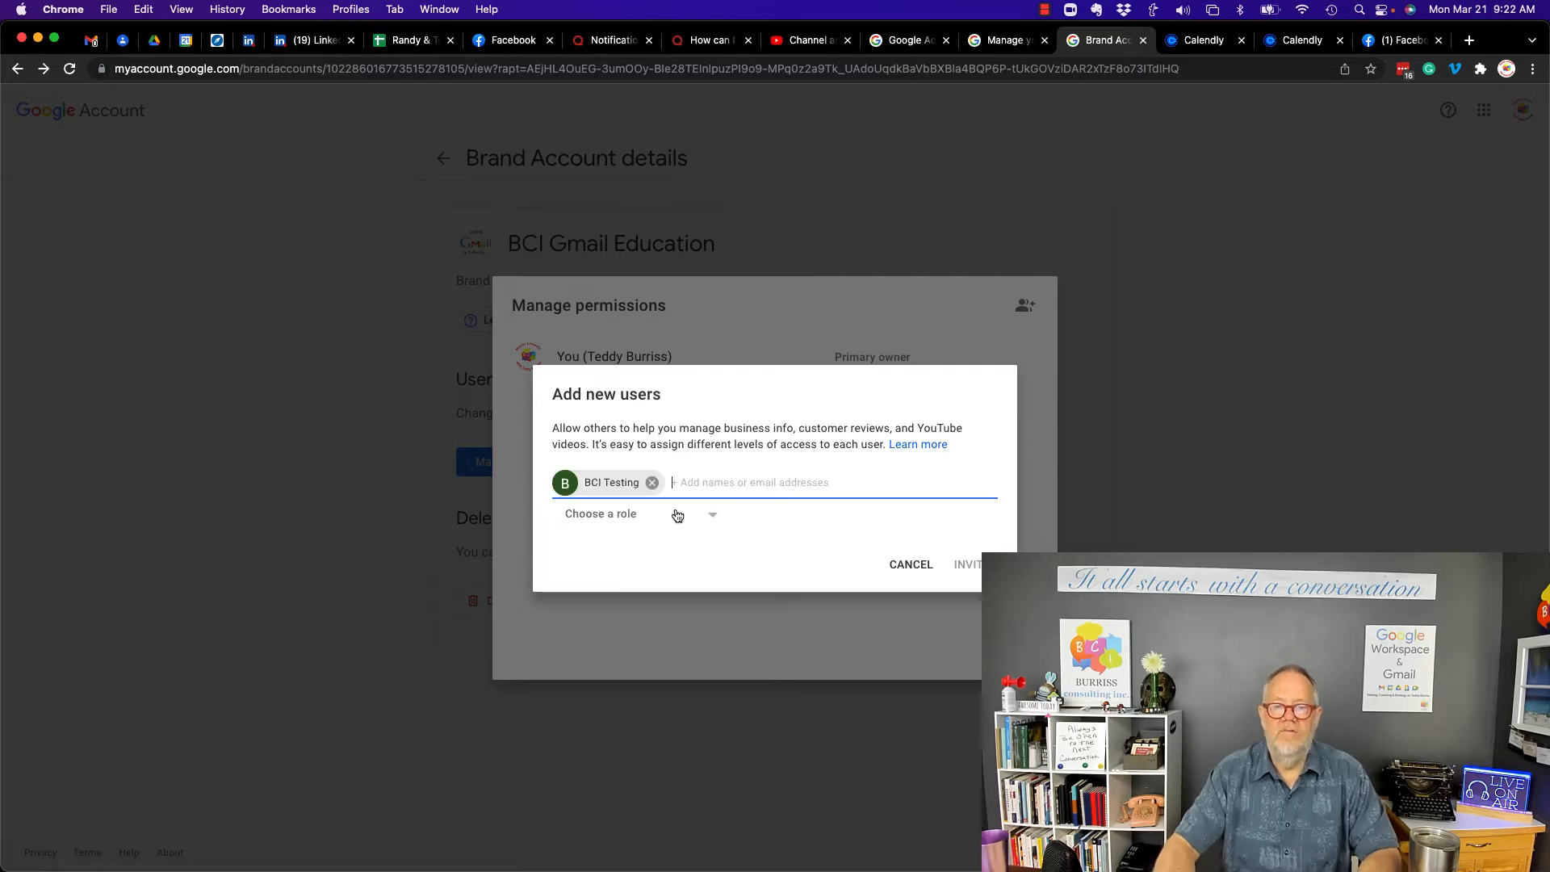
click(719, 519)
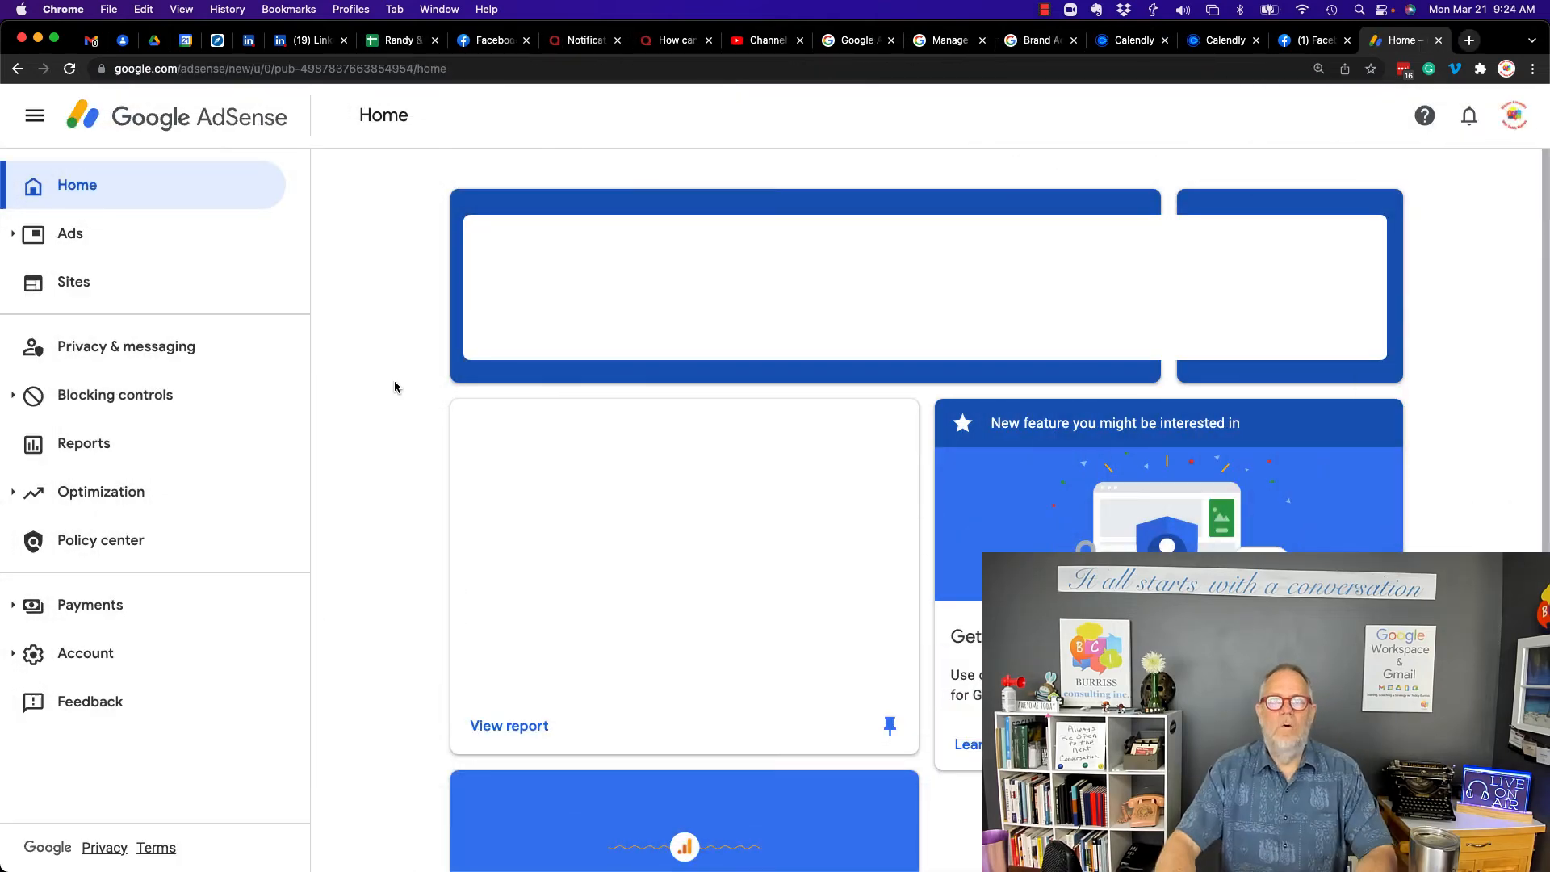
Switch to Google AdSense, open the account's user management and start inviting a user.
click(51, 661)
scroll(248, 592, down, 2)
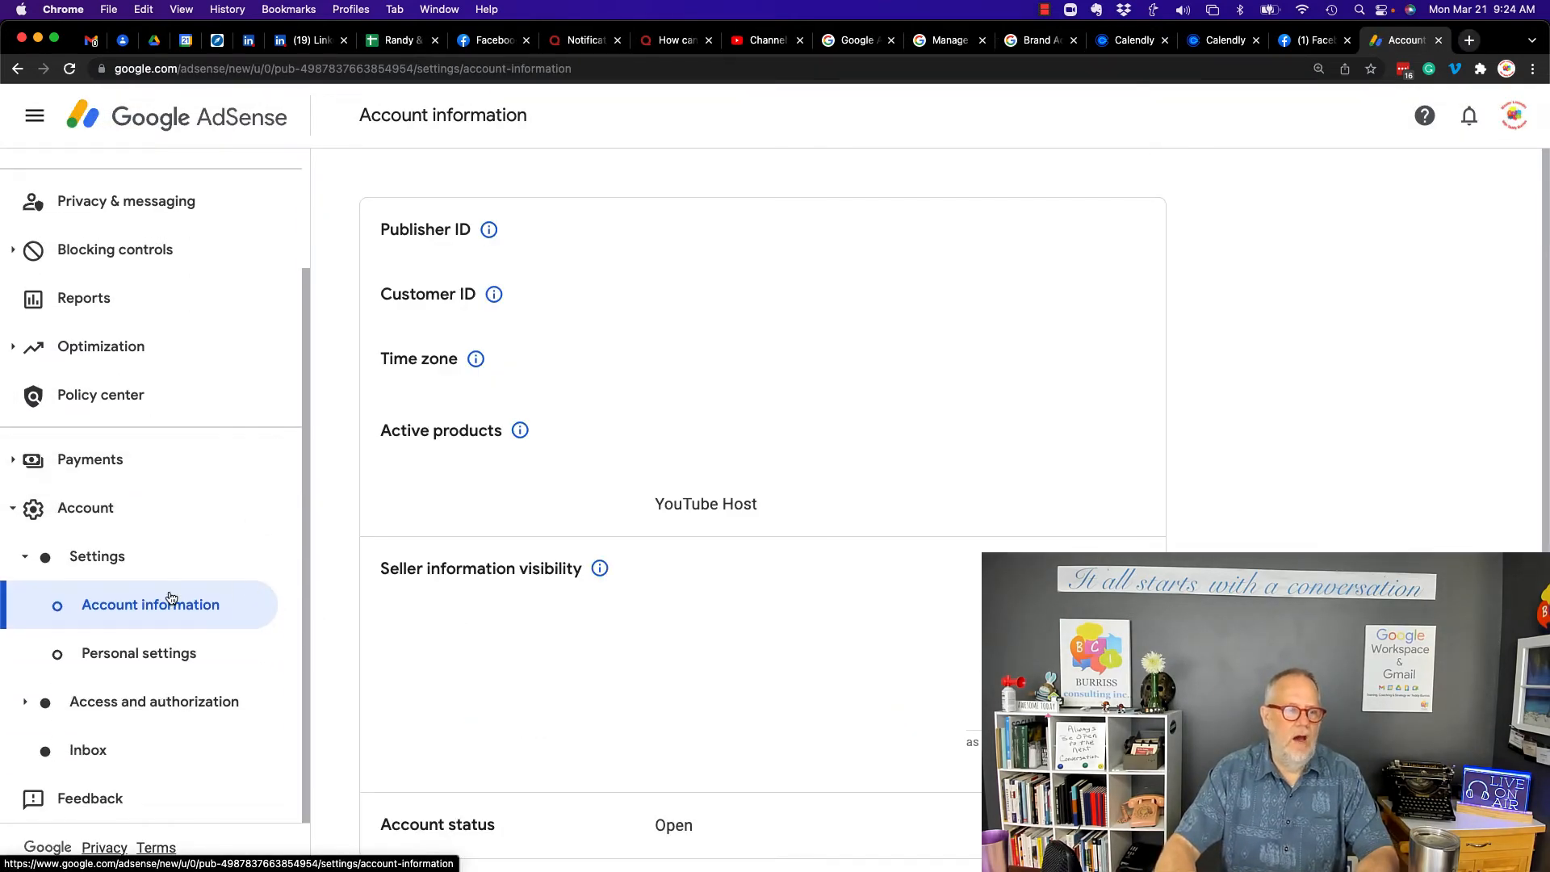
click(153, 703)
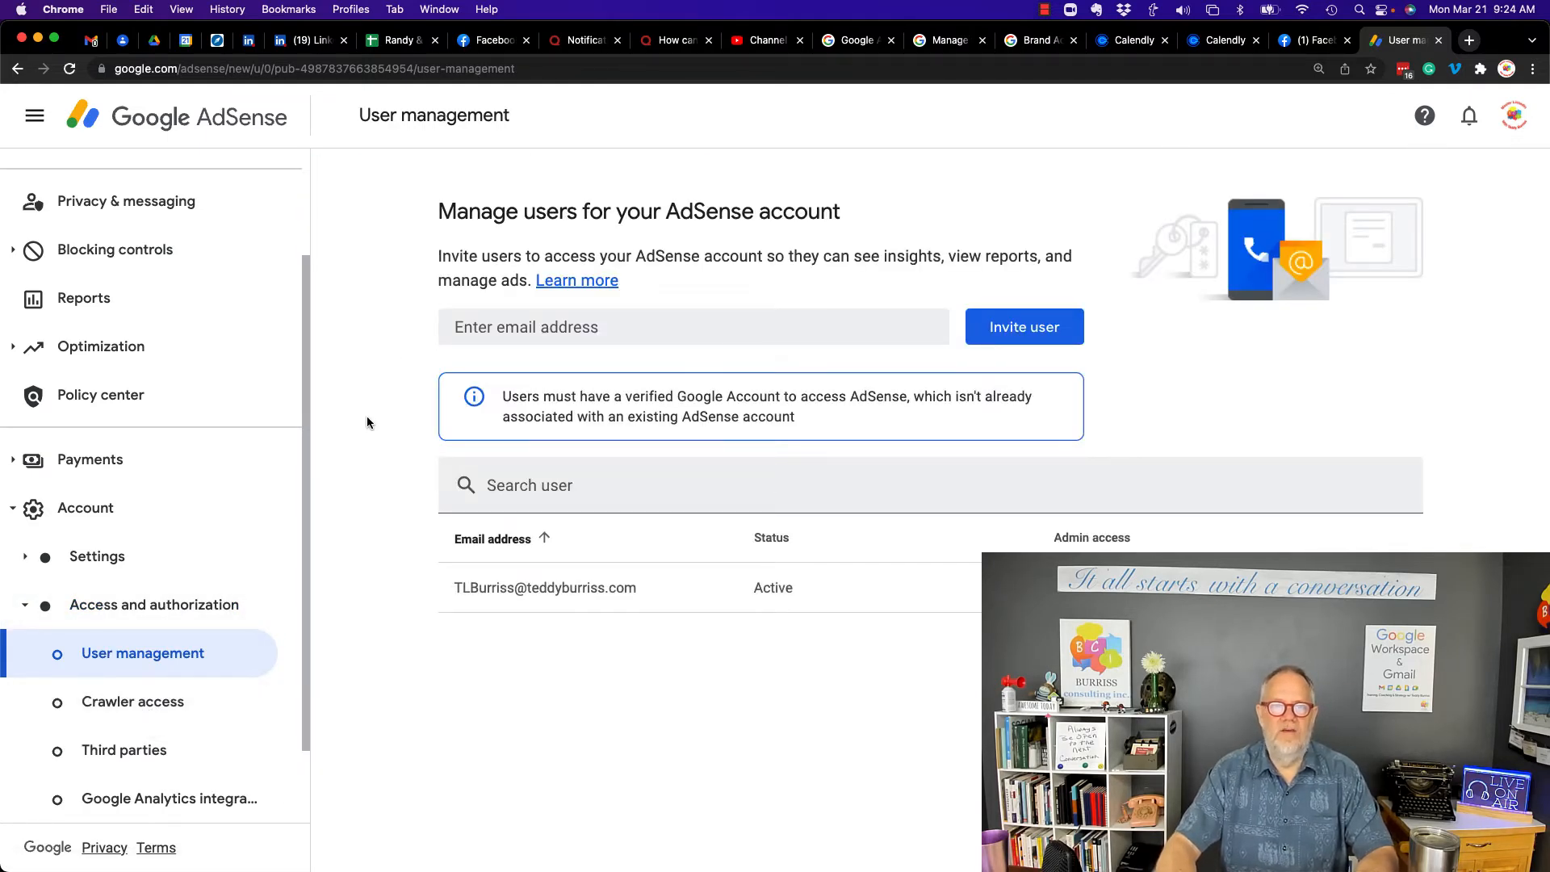
click(1034, 331)
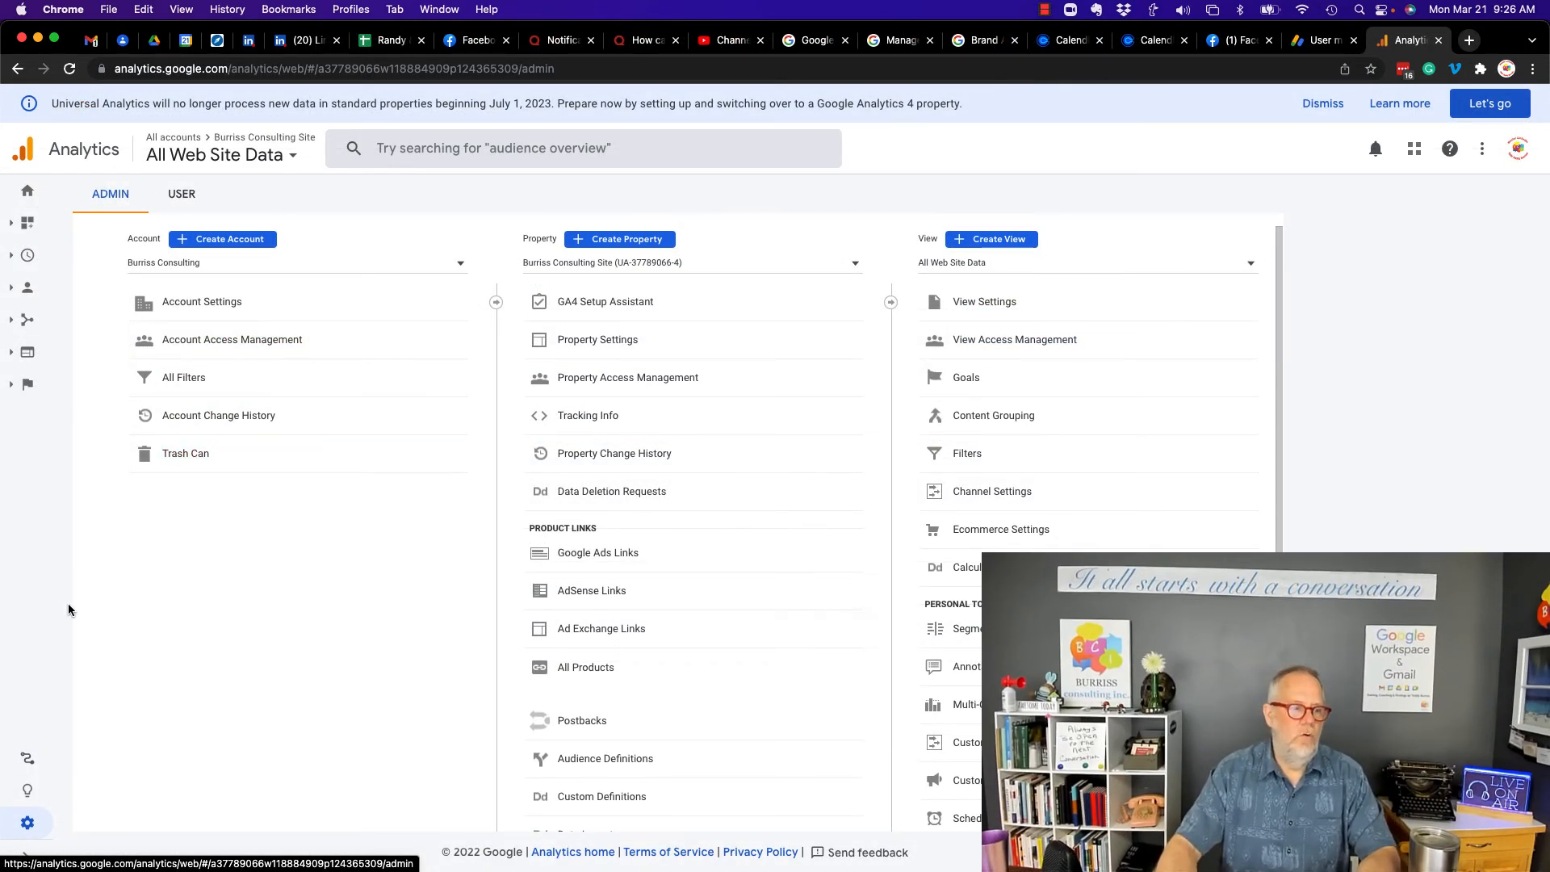
Switch to Google Analytics, open account access management for Burriss Consulting and start adding a user by email address.
click(192, 341)
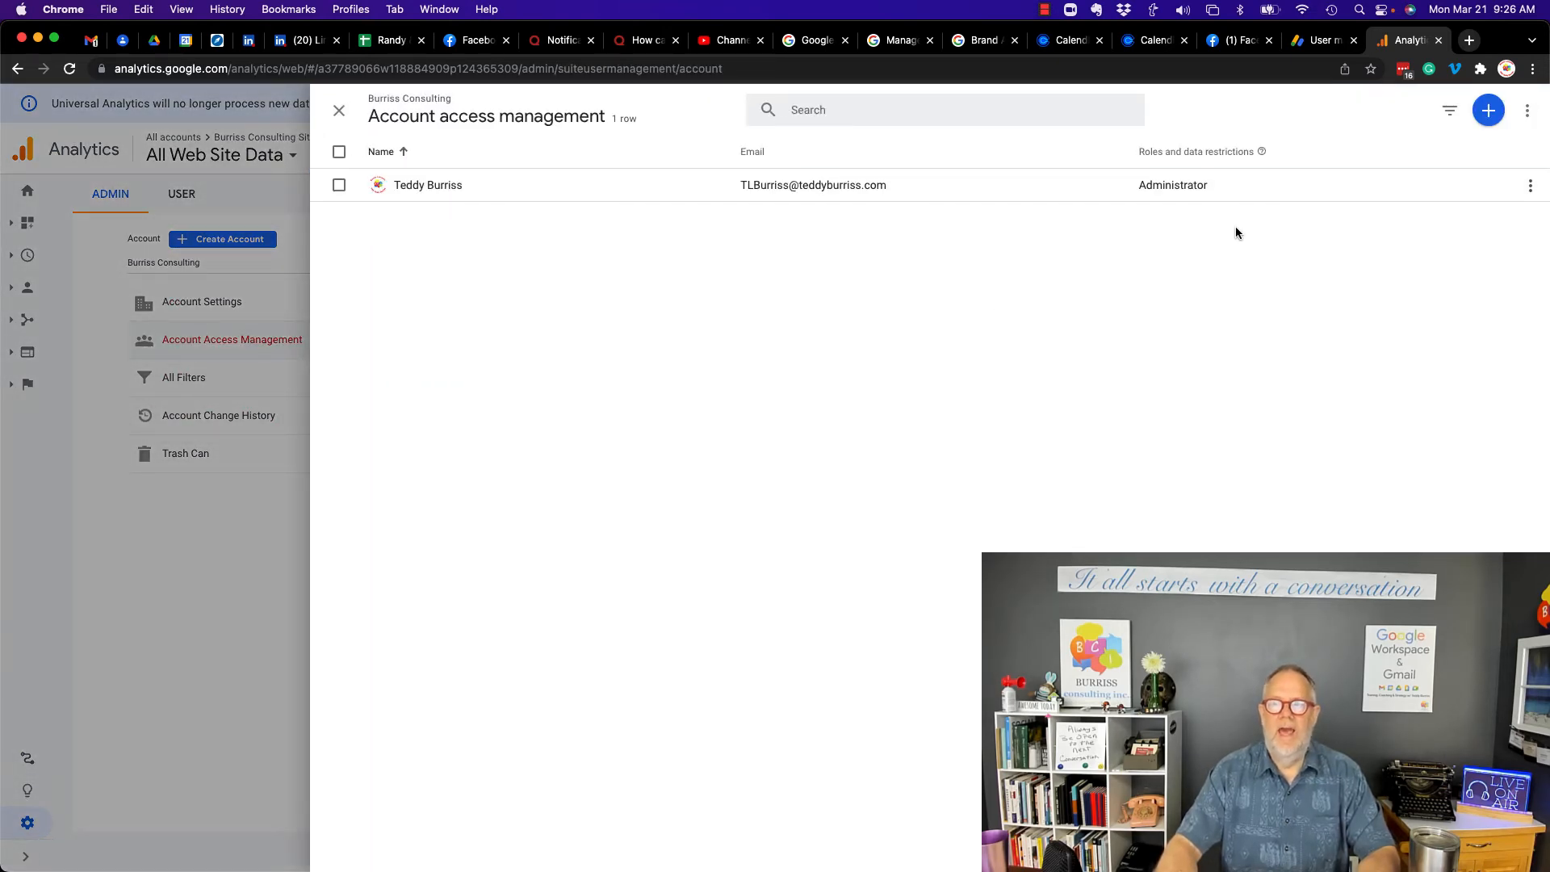
click(1488, 112)
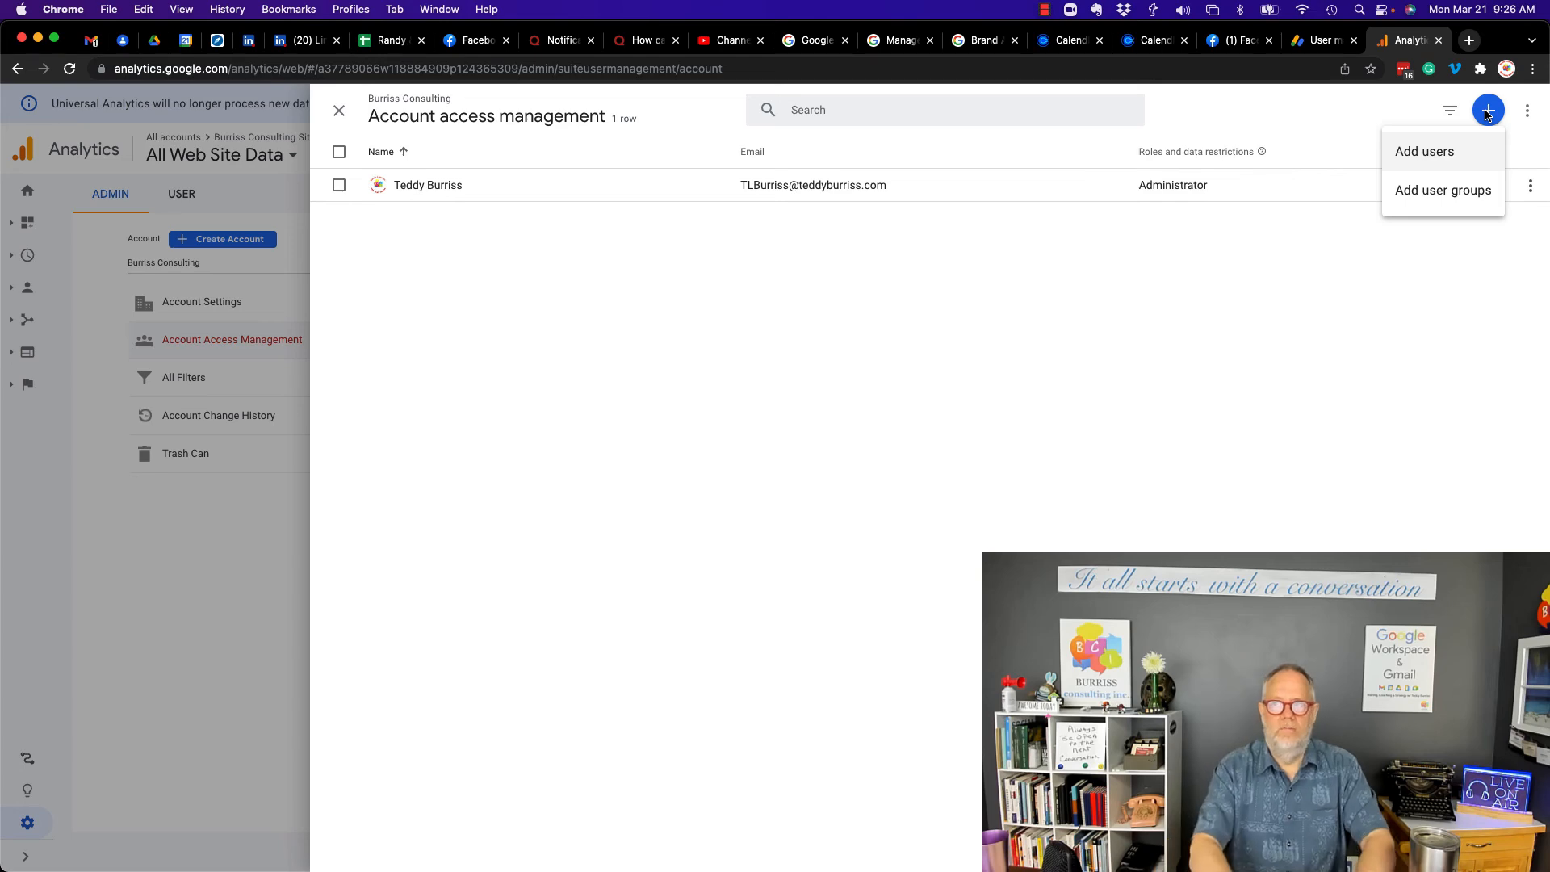
click(1425, 152)
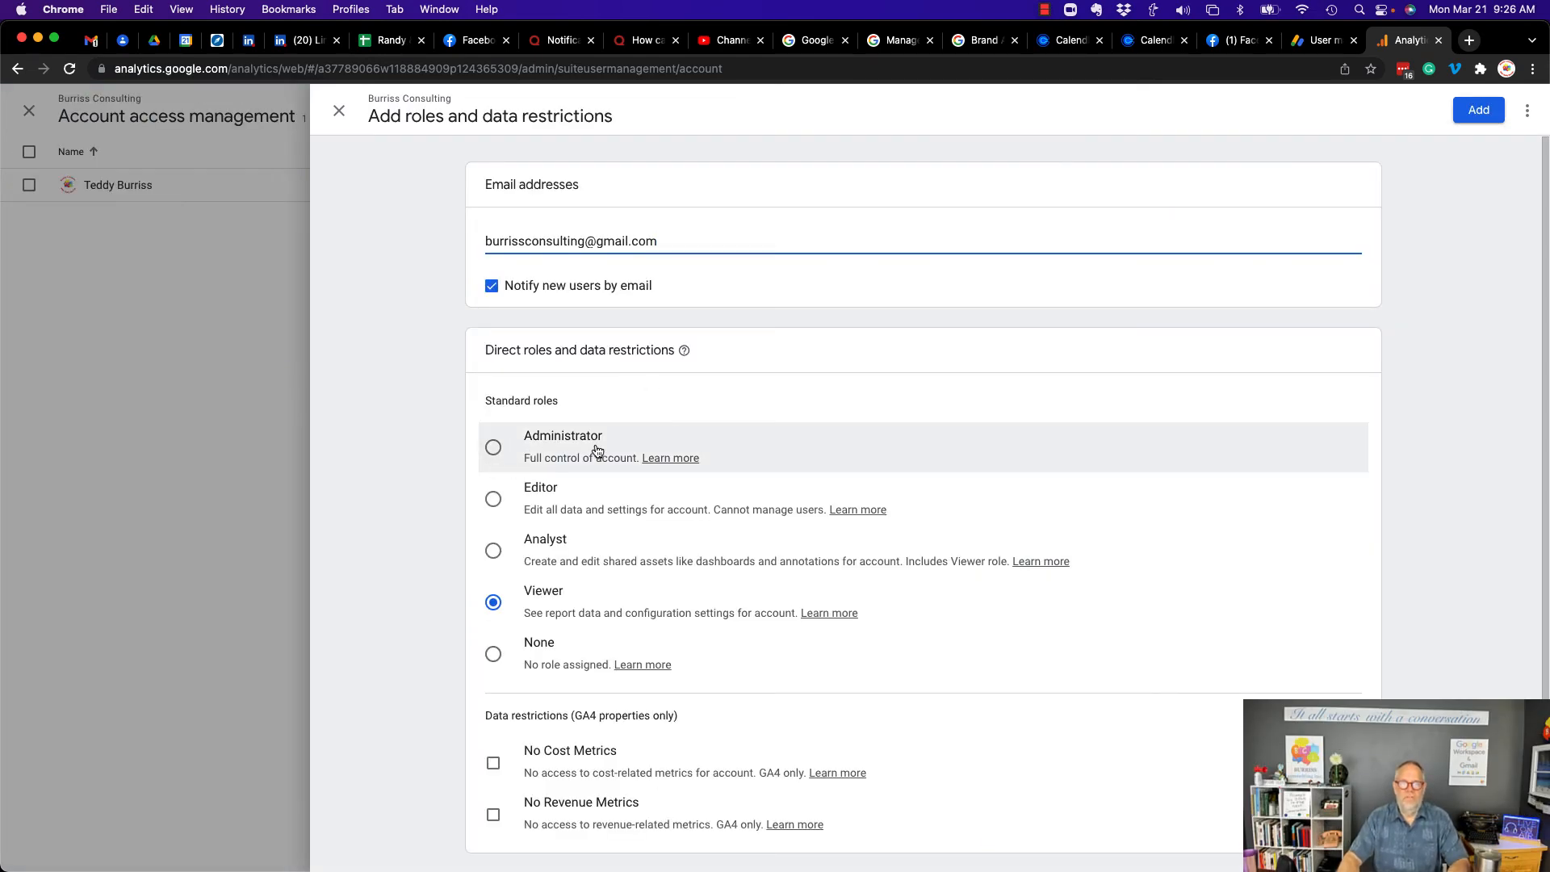